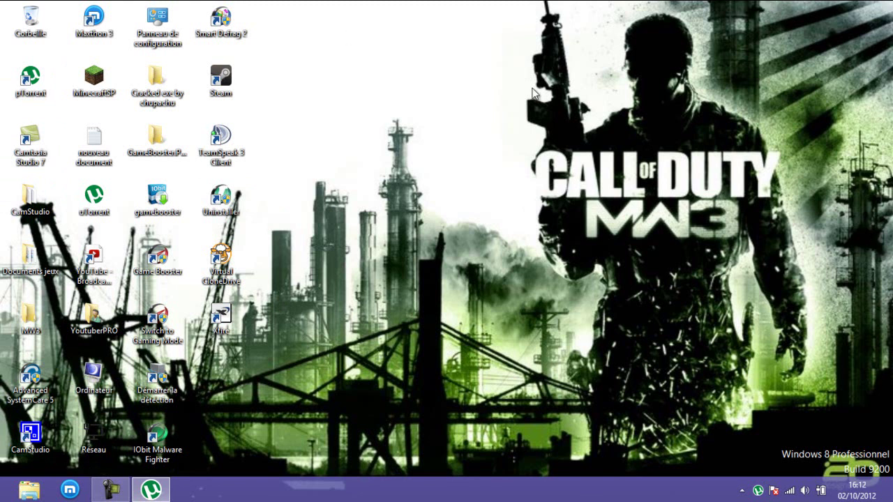
drag(324, 46, 765, 110)
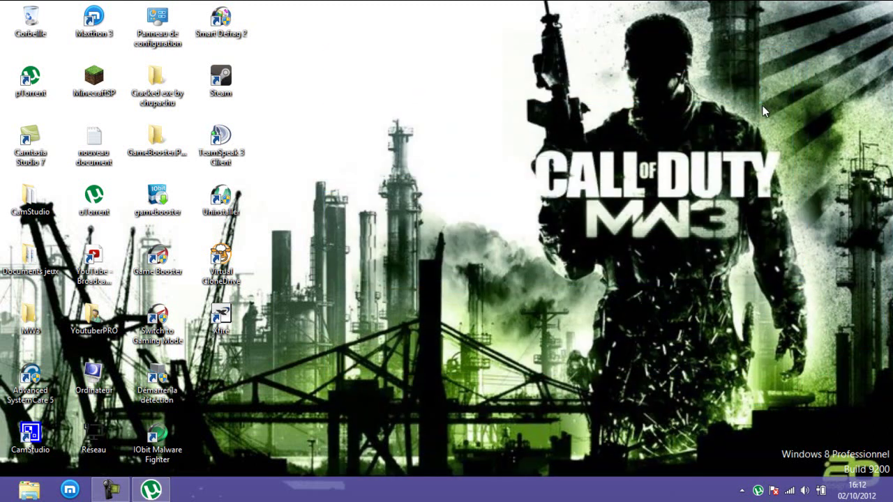
drag(694, 21, 624, 106)
click(117, 497)
click(116, 497)
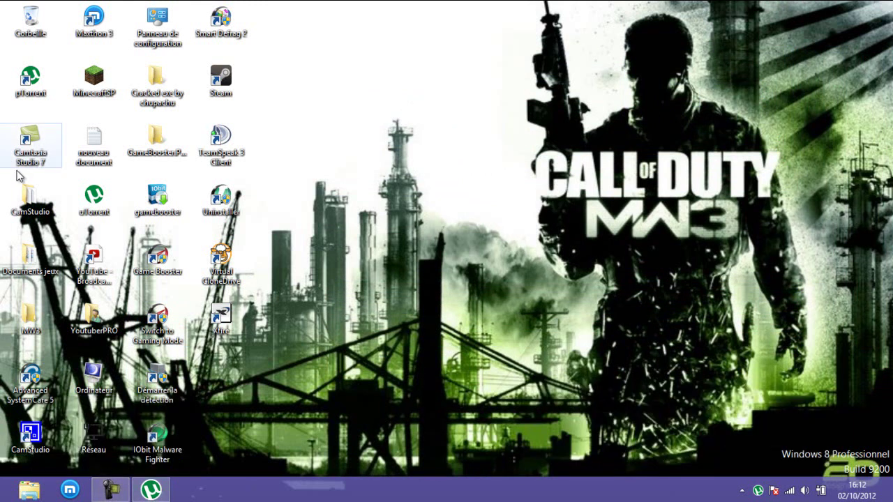
Look at the drives in the Computer window and the contents of the removable disk (E:), and close the window.
double_click(106, 380)
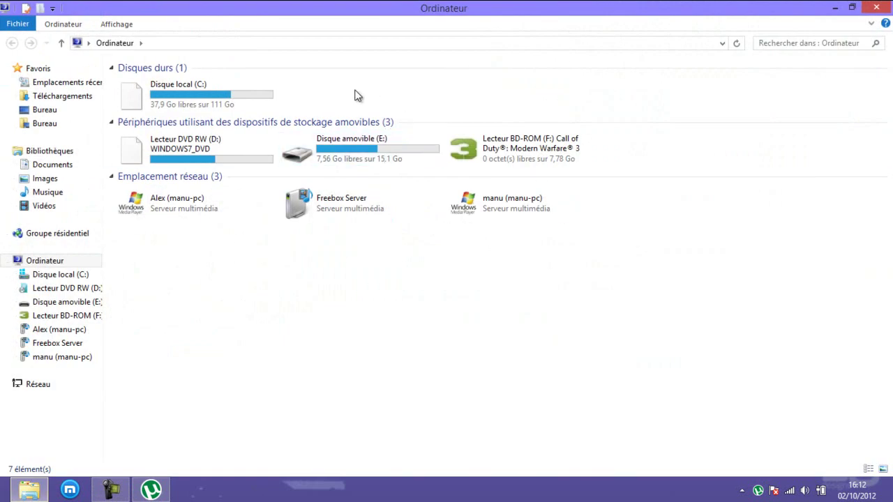
double_click(373, 145)
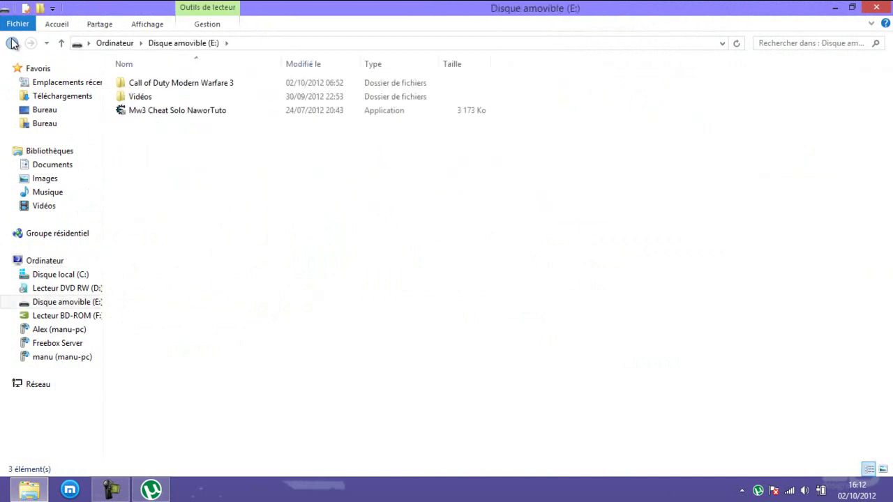
click(11, 43)
click(683, 165)
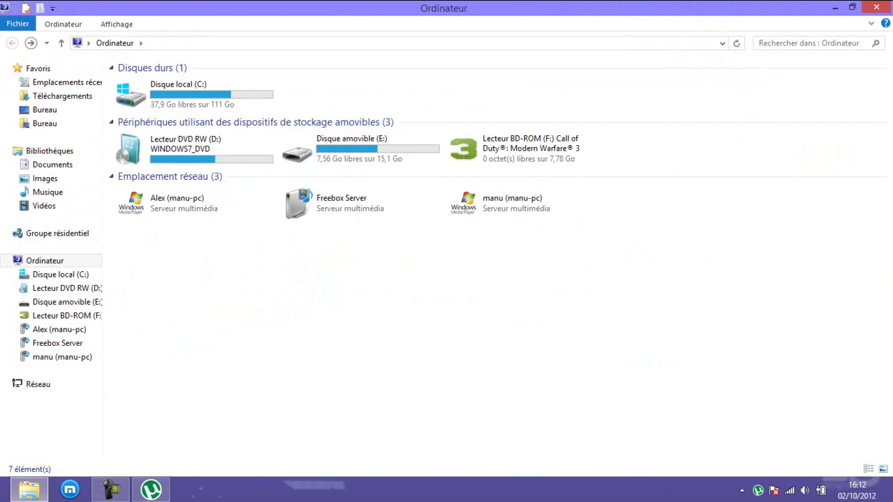
click(873, 7)
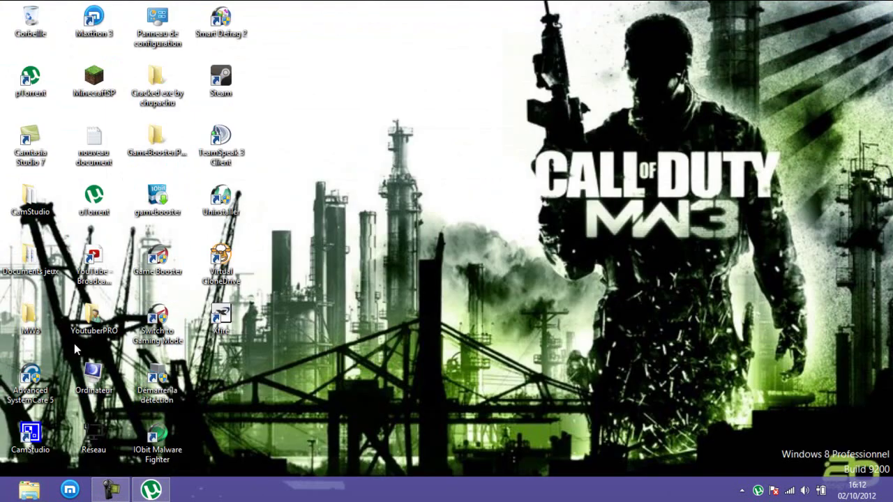
Open the computer's system properties, examine the component sub-scores of the Windows performance index, and close the window.
click(88, 380)
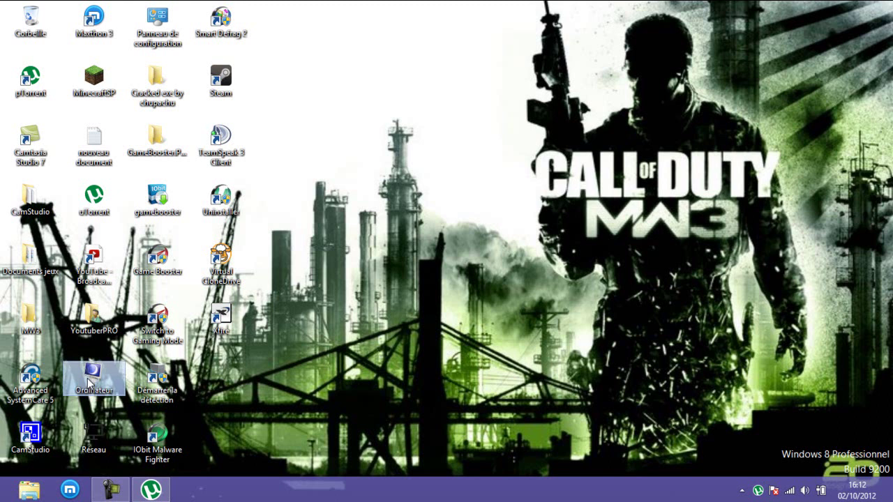
right_click(88, 380)
click(147, 366)
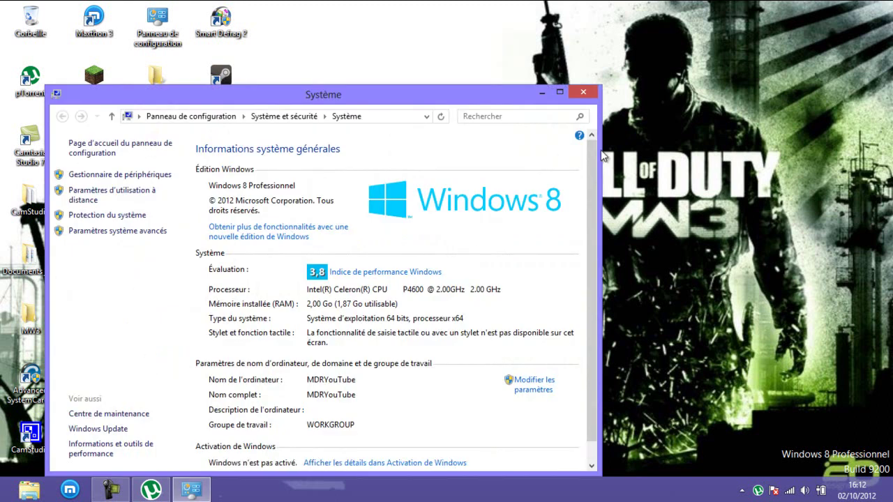
click(561, 93)
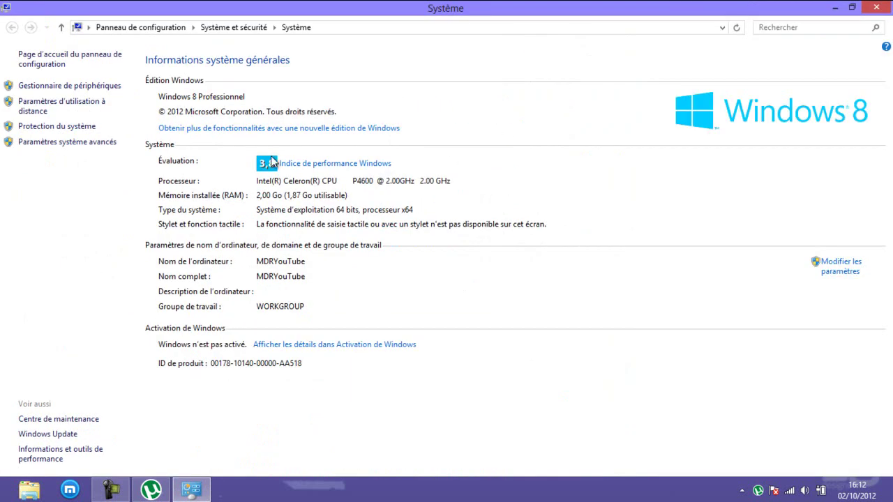
click(288, 167)
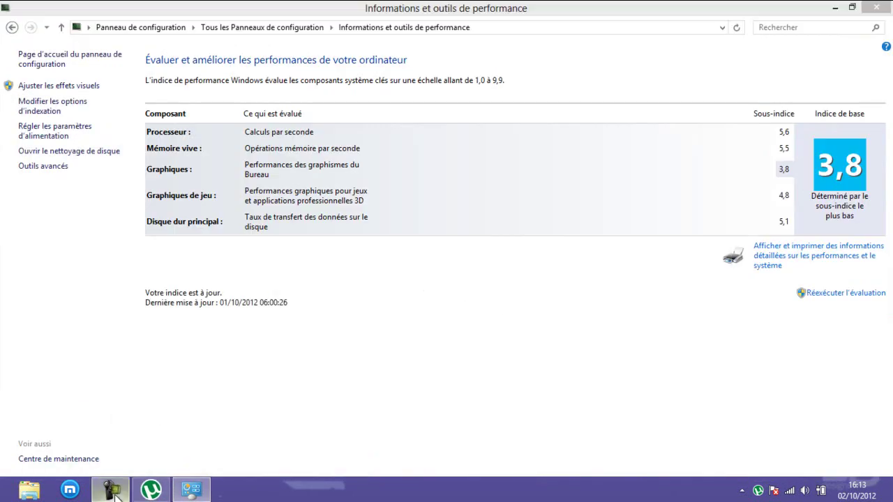
click(112, 489)
click(810, 389)
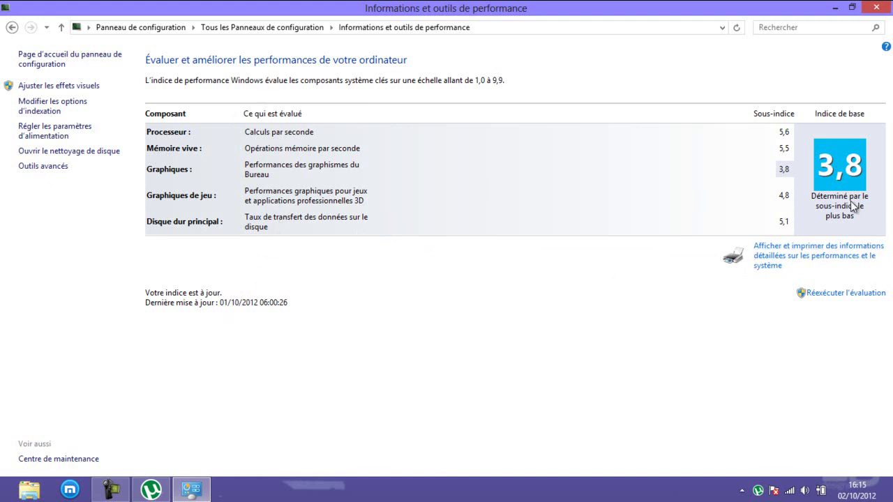
click(887, 6)
Open the bookmarked Ma-Config driver-search page in Maxthon and close the browser's start page.
click(70, 489)
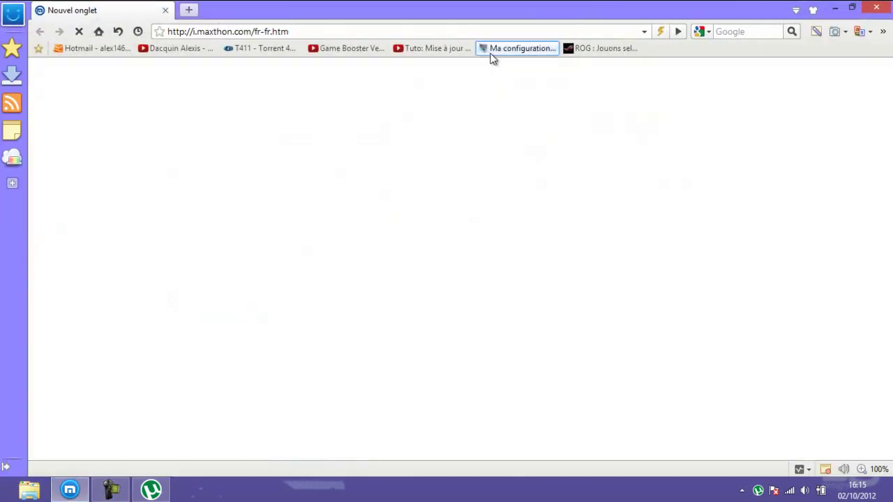
click(492, 53)
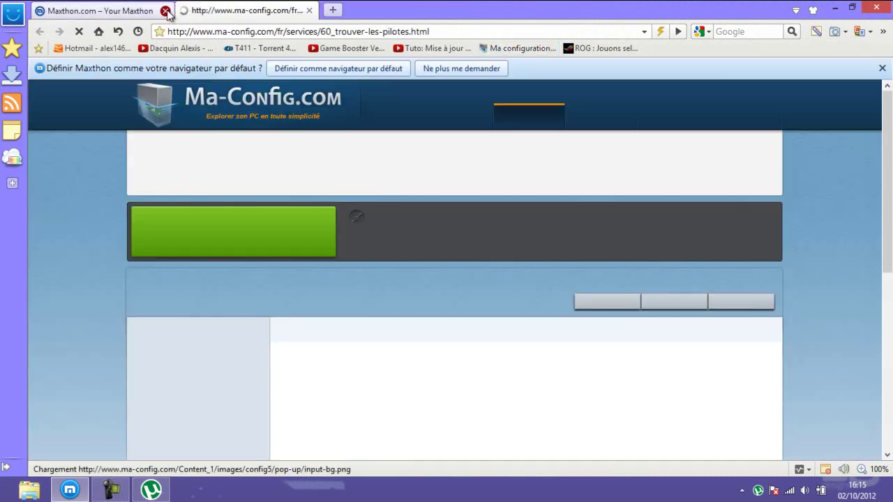
click(165, 11)
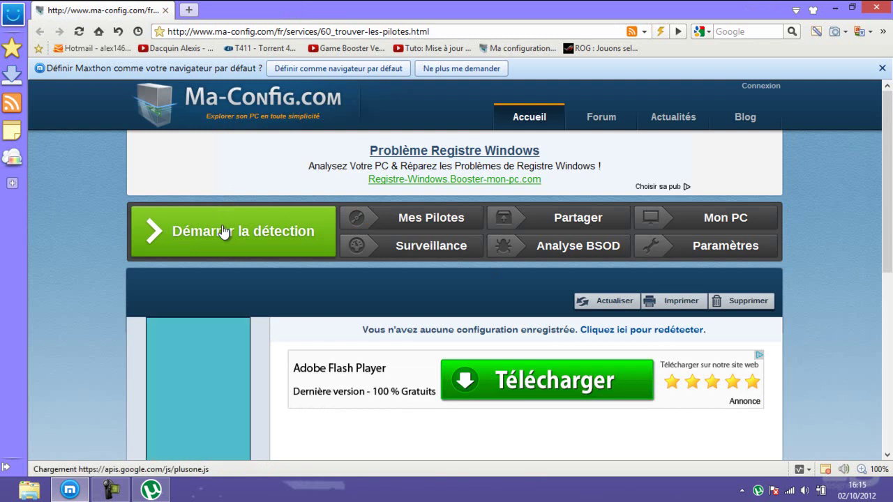
Locate the "Démarrer la détection" shortcut on the desktop and return to the Ma-Config page.
click(876, 7)
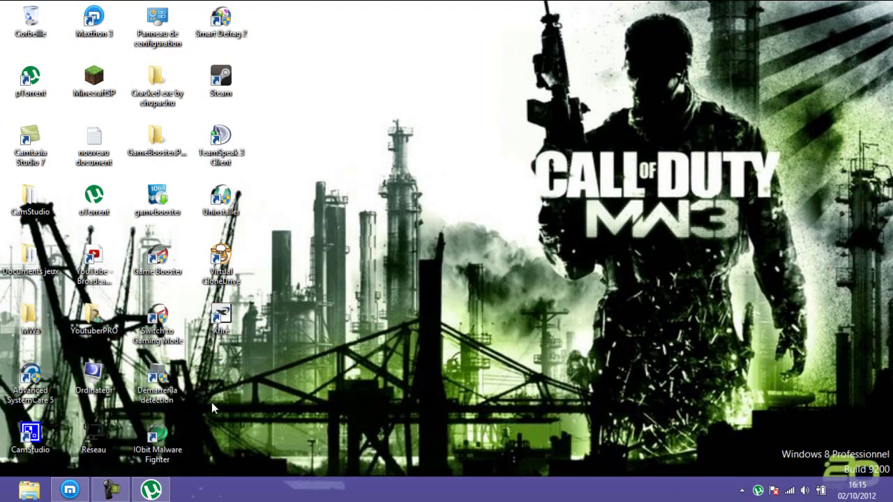
drag(174, 389, 157, 380)
double_click(157, 380)
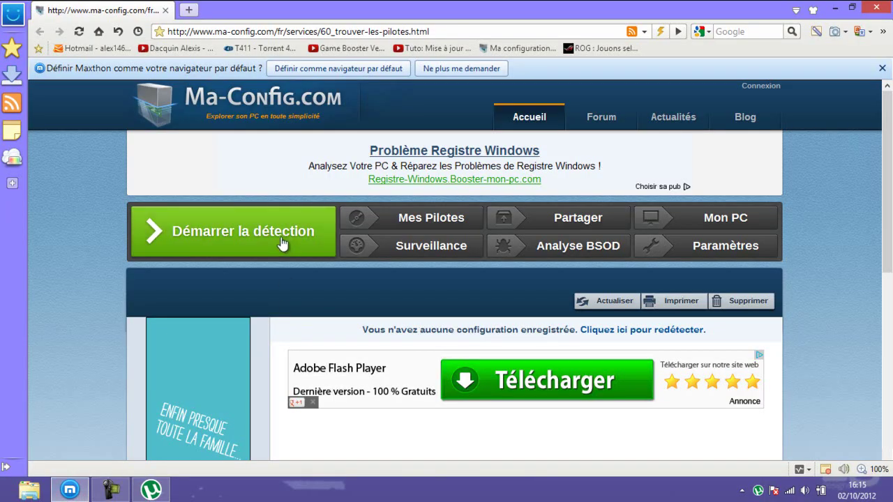
Open the driver section on Ma-Config and start a new detection of the computer's configuration.
scroll(890, 205, down, 3)
scroll(890, 204, up, 3)
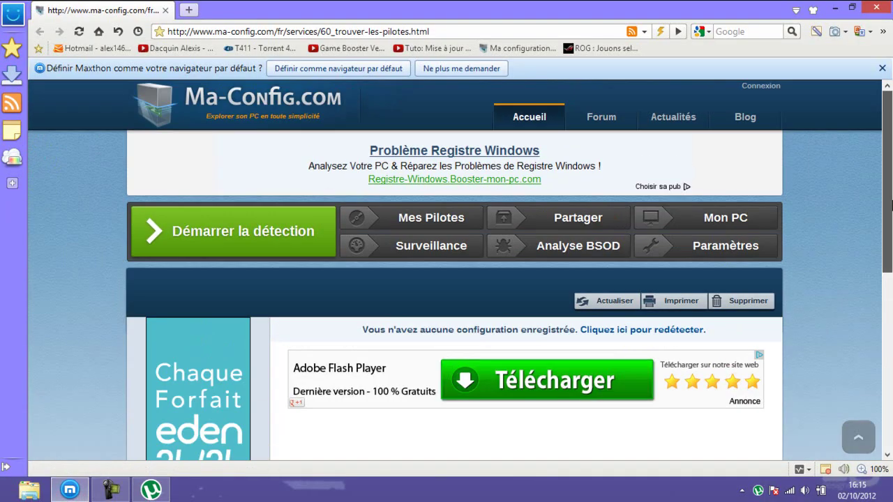
scroll(886, 132, down, 1)
scroll(887, 140, down, 5)
scroll(887, 126, up, 5)
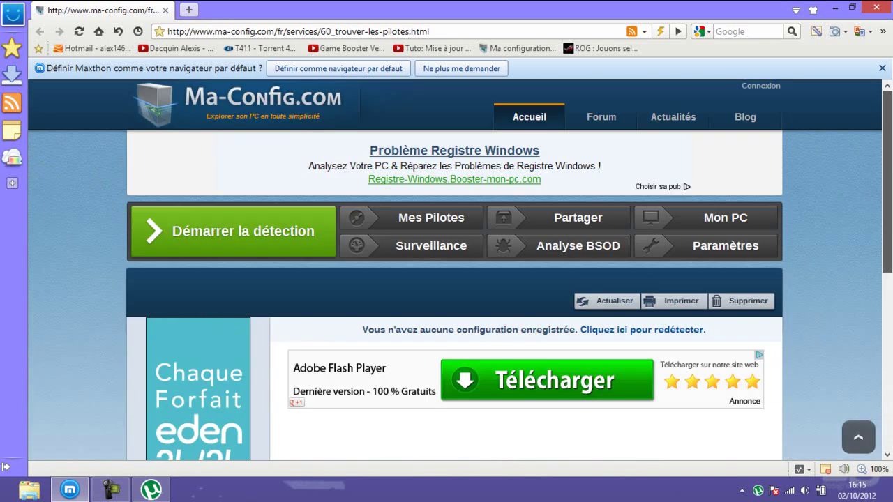
click(408, 223)
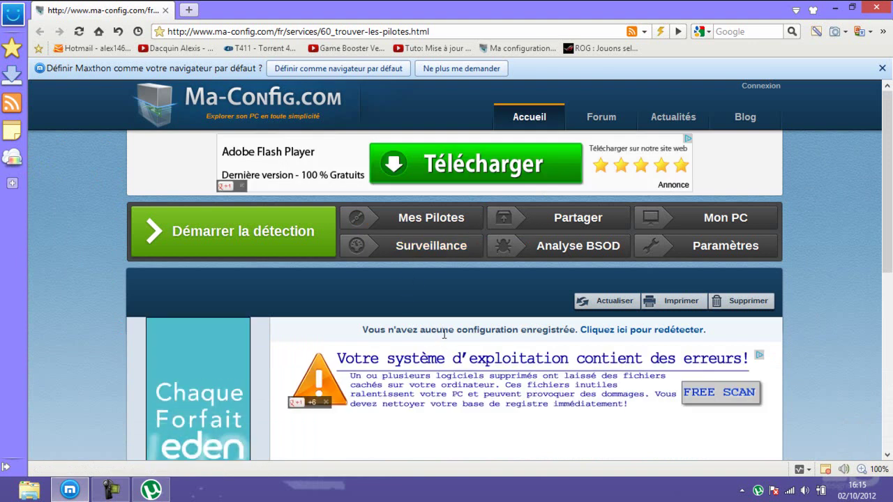
click(593, 333)
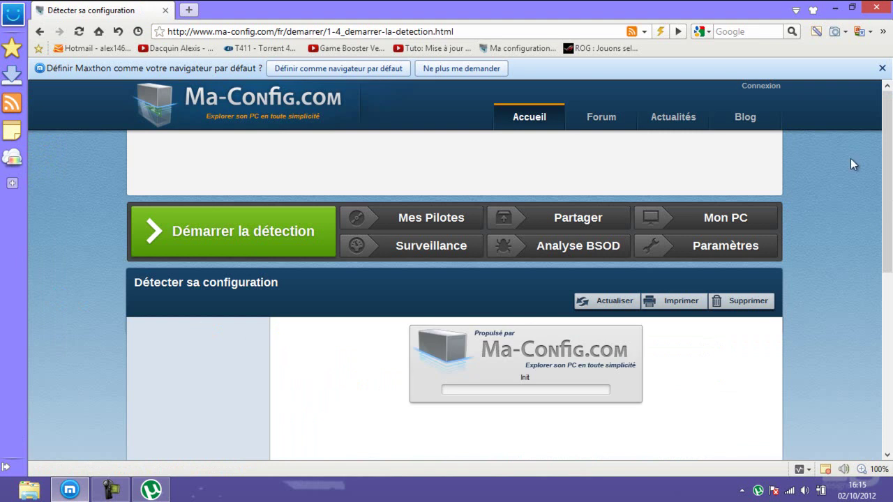
Examine the Ma-Config driver results for the detected Windows 8-64 configuration and close the browser.
scroll(850, 160, down, 1)
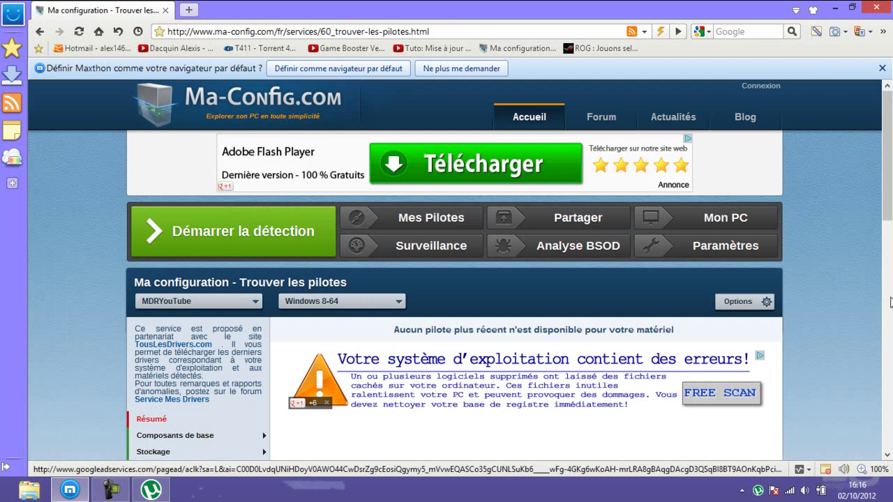
scroll(891, 184, down, 1)
drag(891, 183, 892, 195)
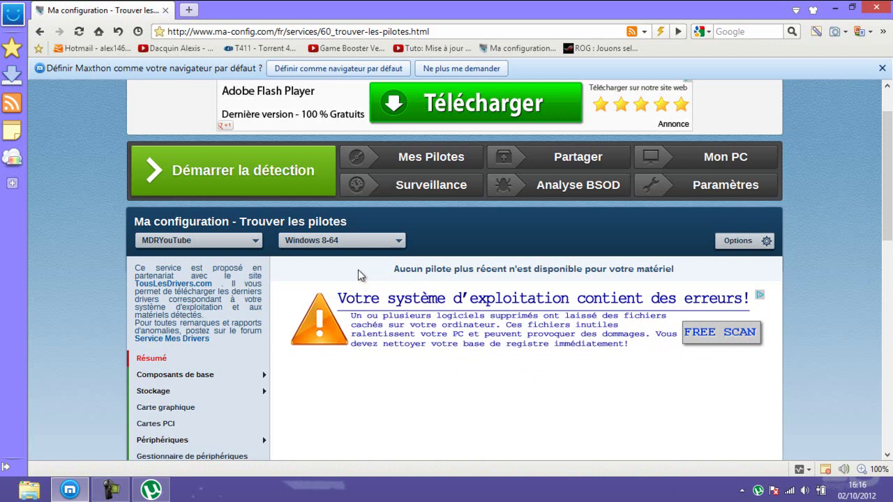
mouse_move(388, 274)
mouse_down()
mouse_move(670, 271)
mouse_move(677, 280)
mouse_move(314, 255)
mouse_move(322, 274)
mouse_move(395, 272)
mouse_up()
click(883, 7)
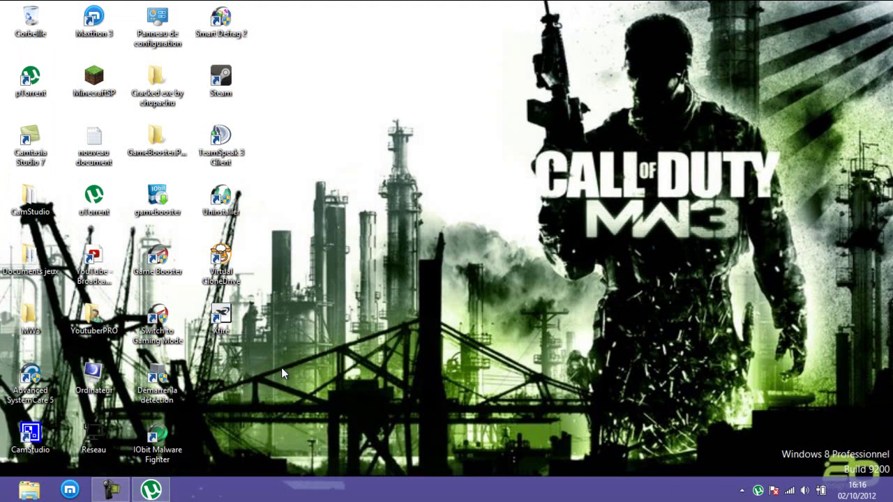
Reopen the bookmarked Ma-Config driver-search page in Maxthon and look over its detection options.
click(151, 491)
click(152, 490)
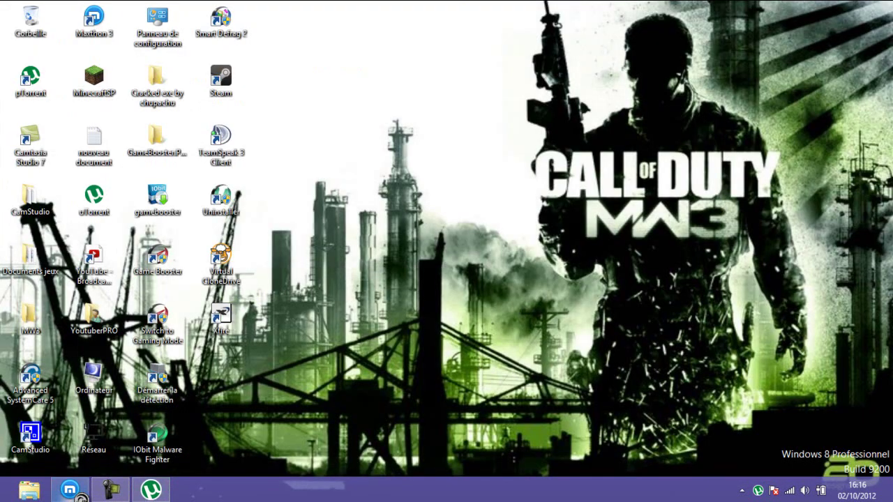
click(78, 496)
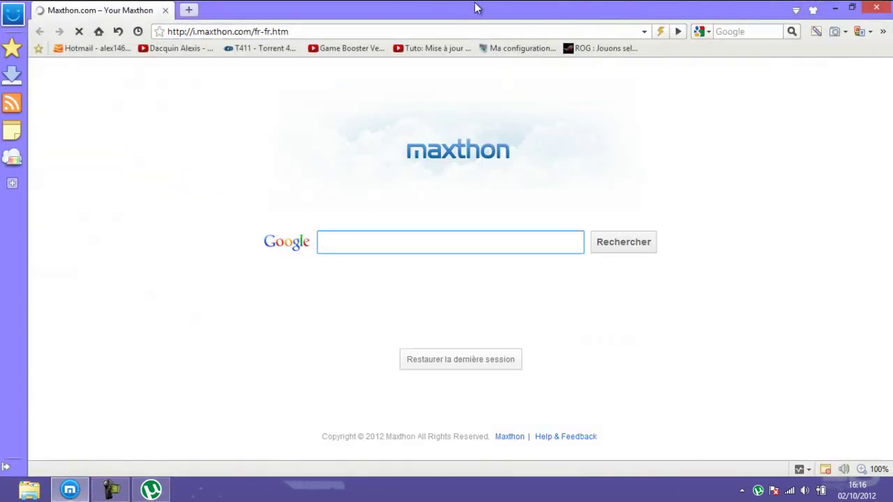
click(512, 48)
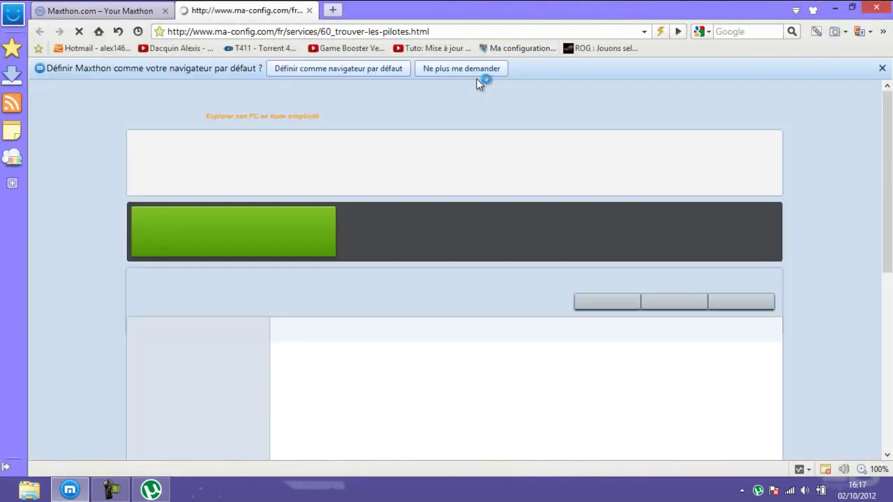
scroll(569, 319, down, 2)
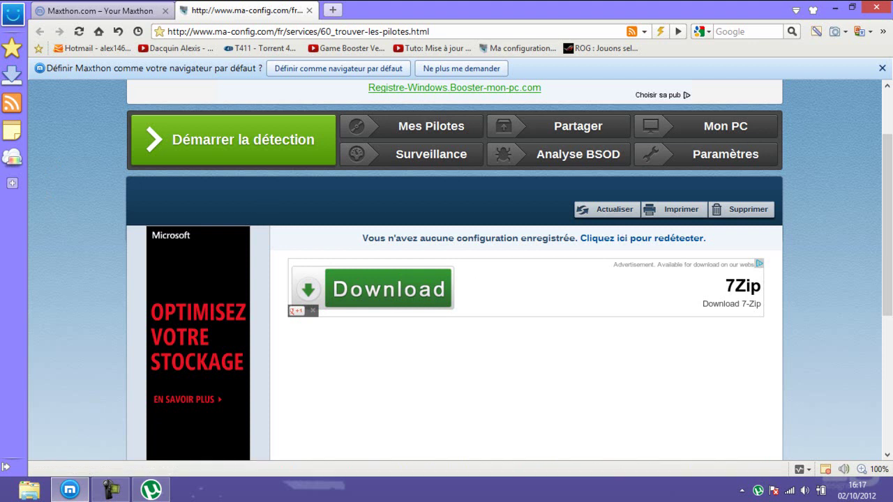
Locate the Smart Defrag 2 shortcut on the desktop, and quit Maxthon with all its tabs closed.
mouse_move(863, 11)
click(835, 8)
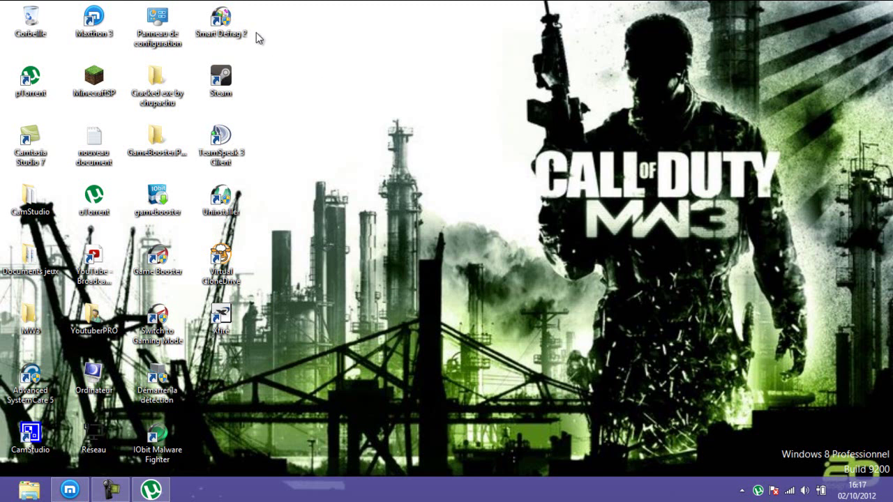
mouse_move(247, 20)
mouse_down()
mouse_move(169, 254)
mouse_move(236, 32)
mouse_up()
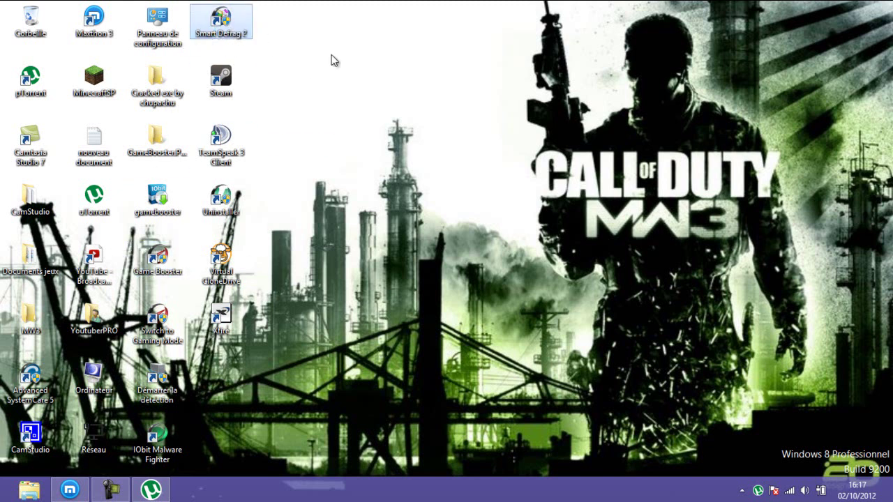
click(73, 494)
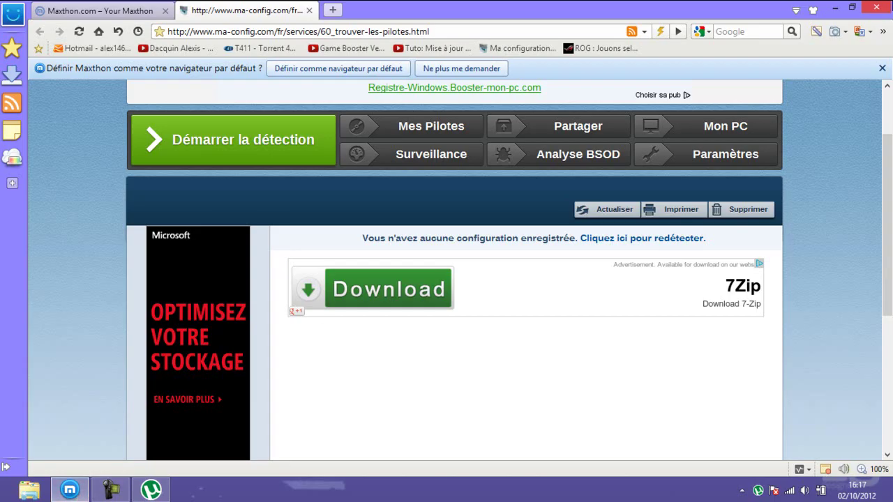
click(876, 7)
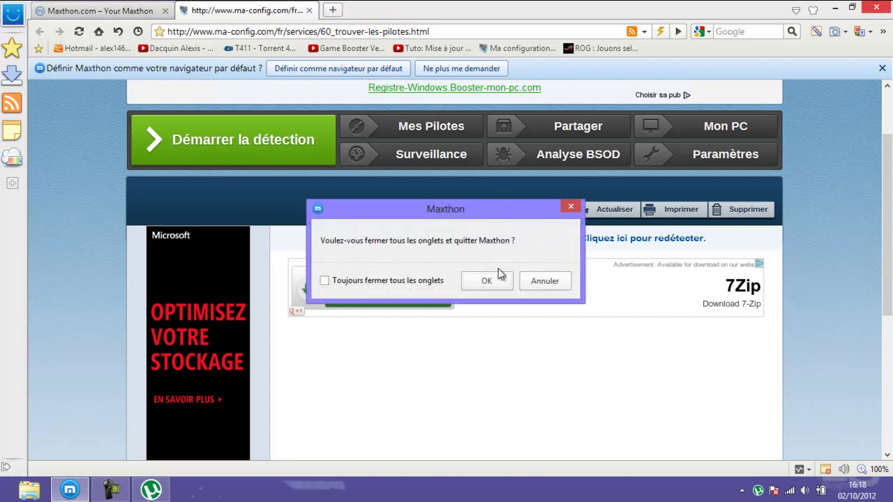
click(498, 281)
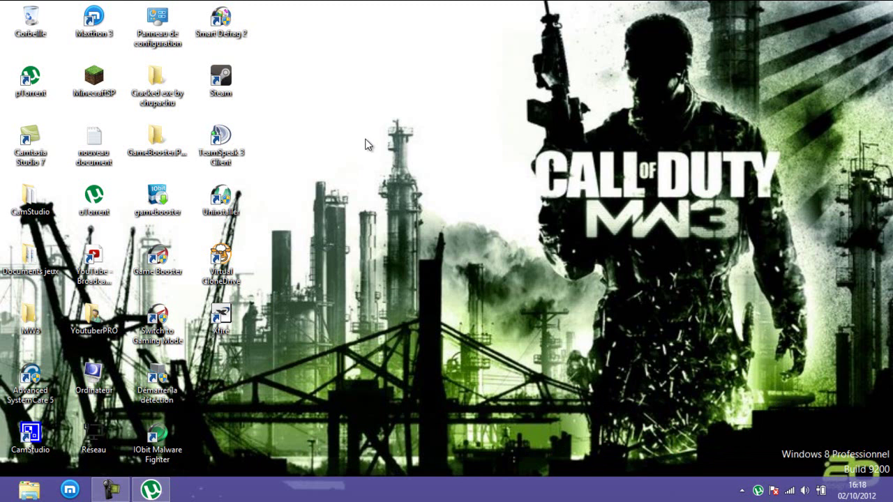
Browse the MW3 folder from the desktop and launch the TeknoGods Modern Warfare 3 offline/LAN launcher.
double_click(12, 328)
scroll(746, 105, down, 15)
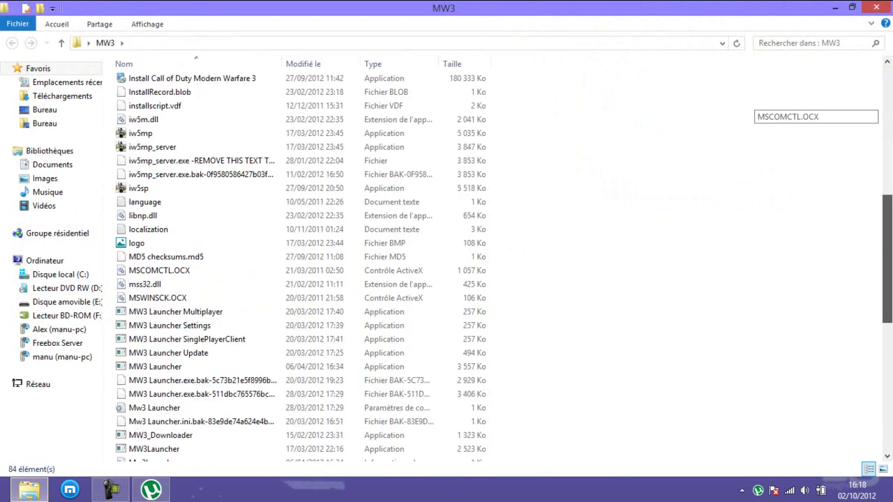
double_click(282, 332)
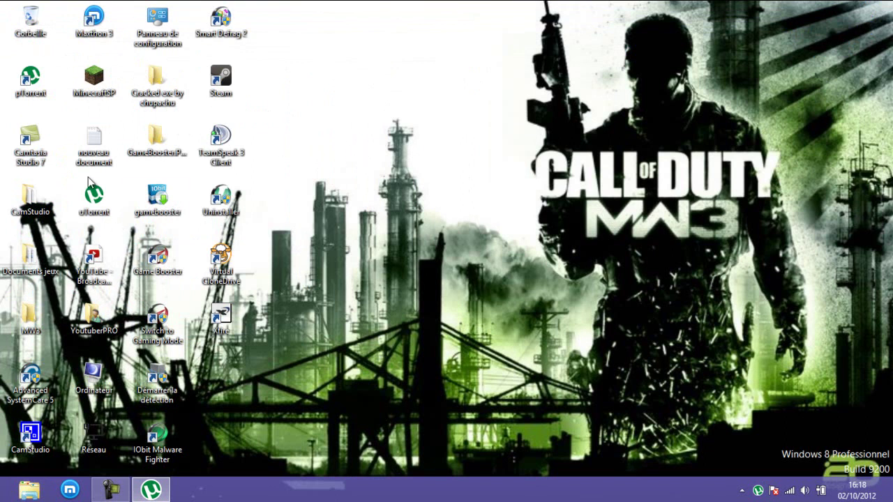
double_click(153, 260)
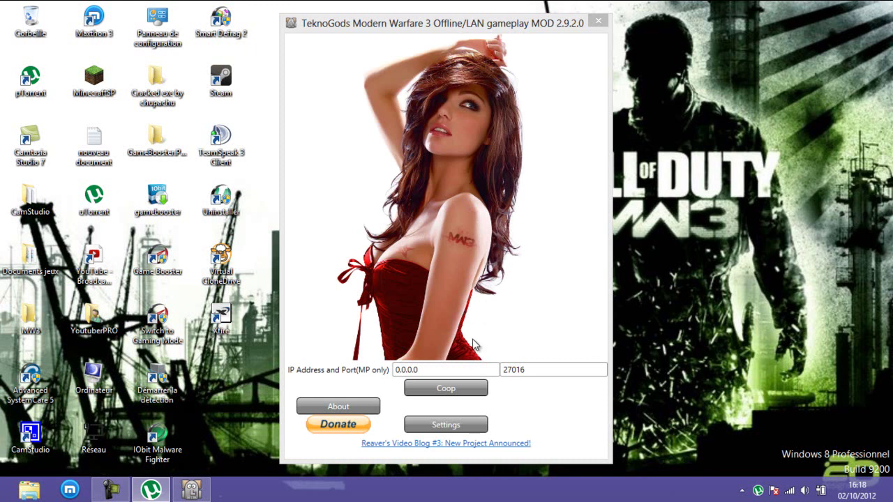
Launch Modern Warfare 3 Coop as a client and start a solo Survival game on the Dome map using on-disk content.
click(447, 392)
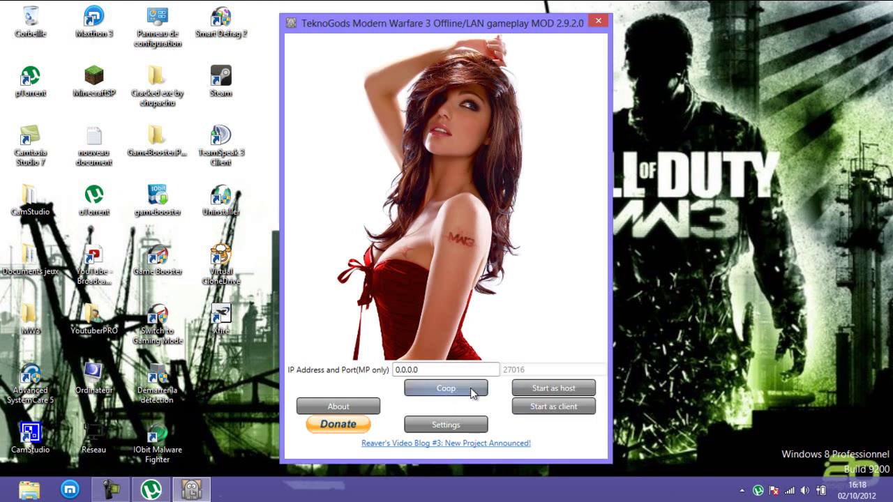
click(548, 407)
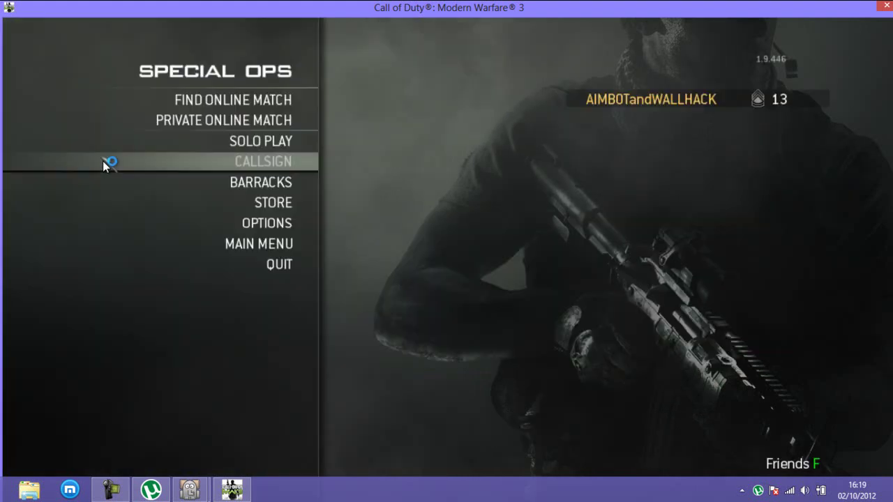
click(101, 137)
click(303, 193)
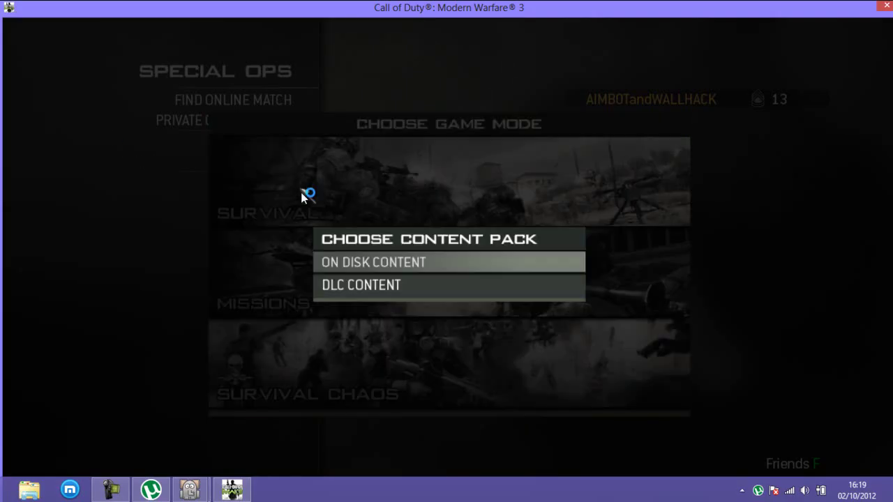
click(352, 275)
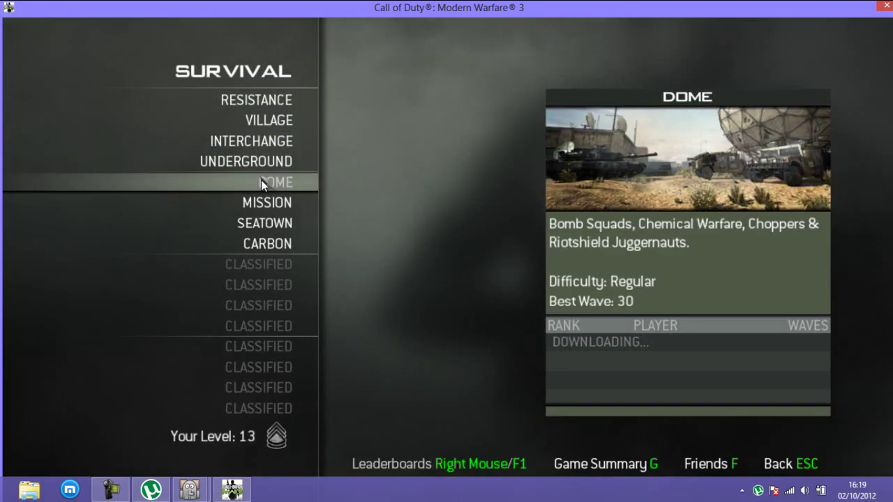
click(261, 181)
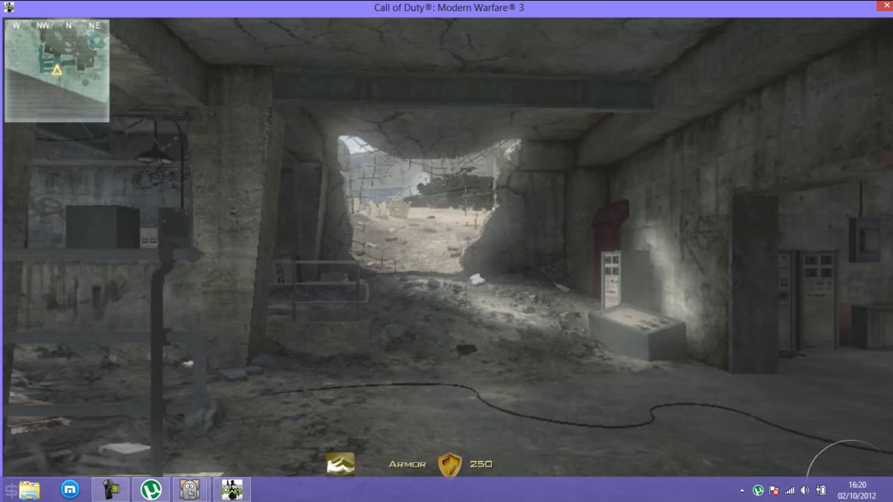
Advance from the starting building through the broken wall and up the slope to the tank and parked military vehicles.
key(w)
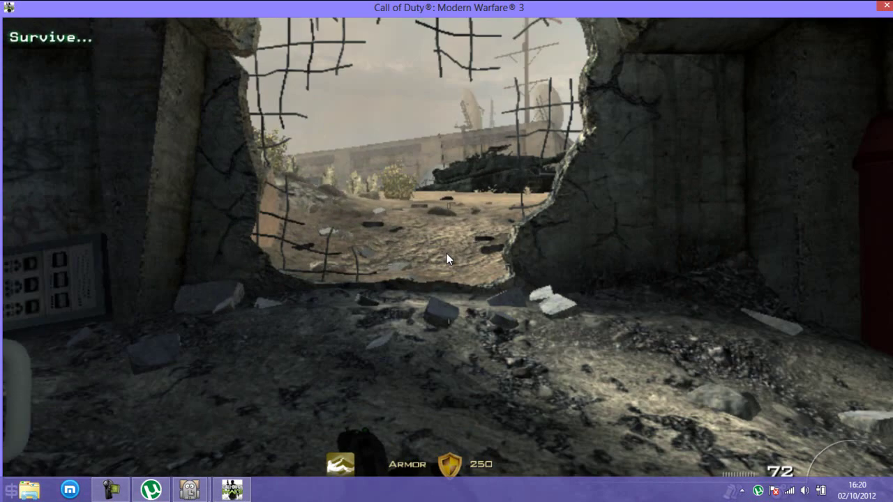
key(w)
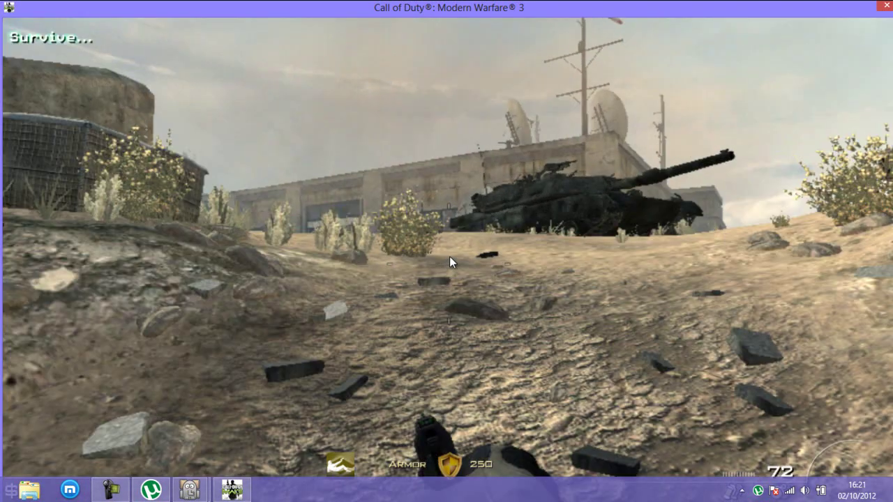
key(w)
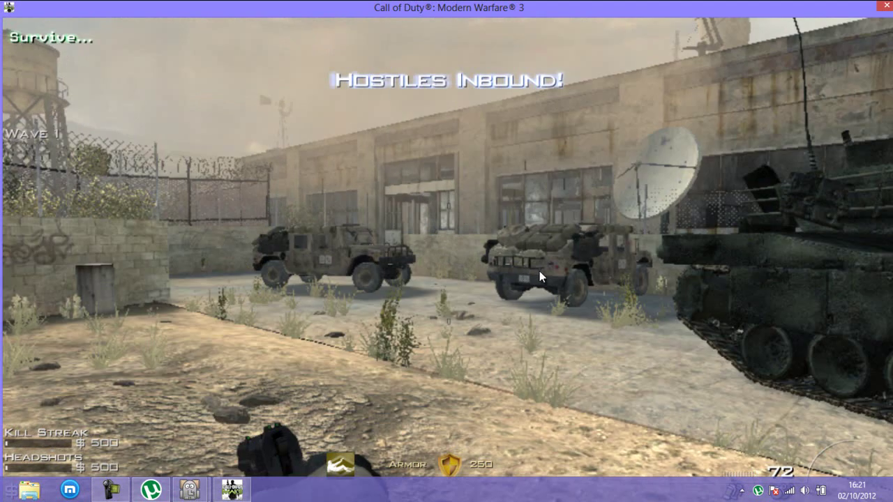
key(w)
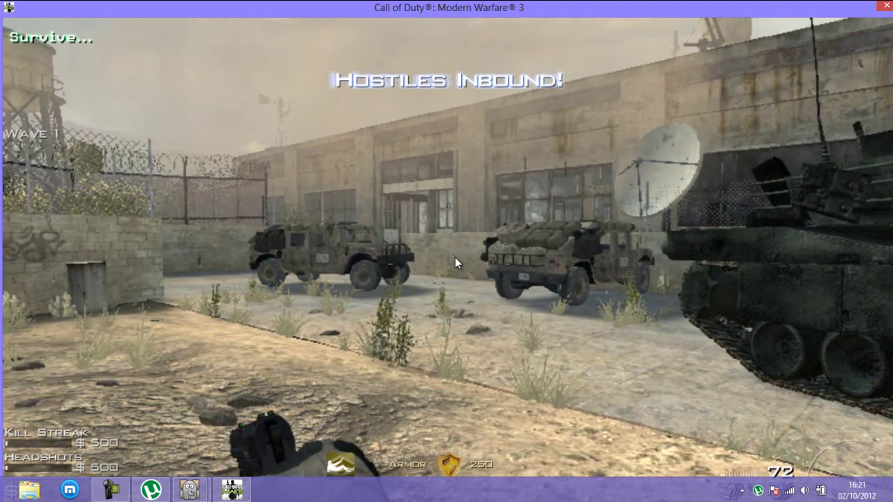
key(w)
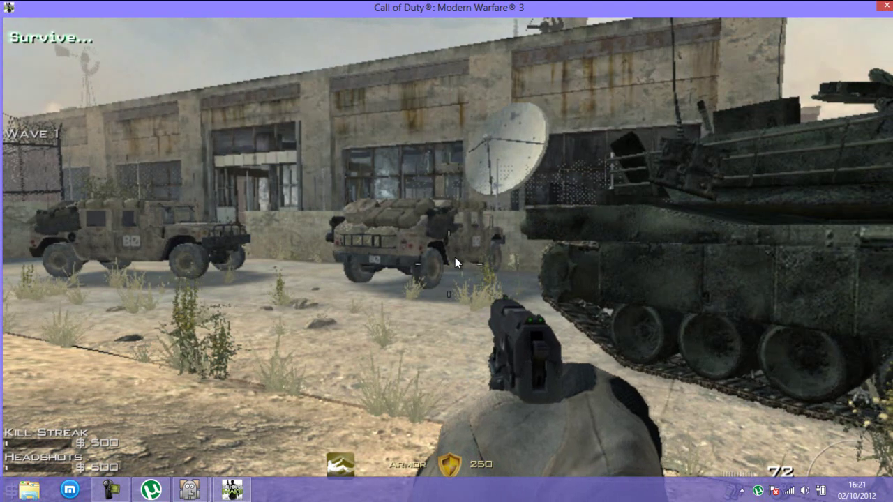
key(w)
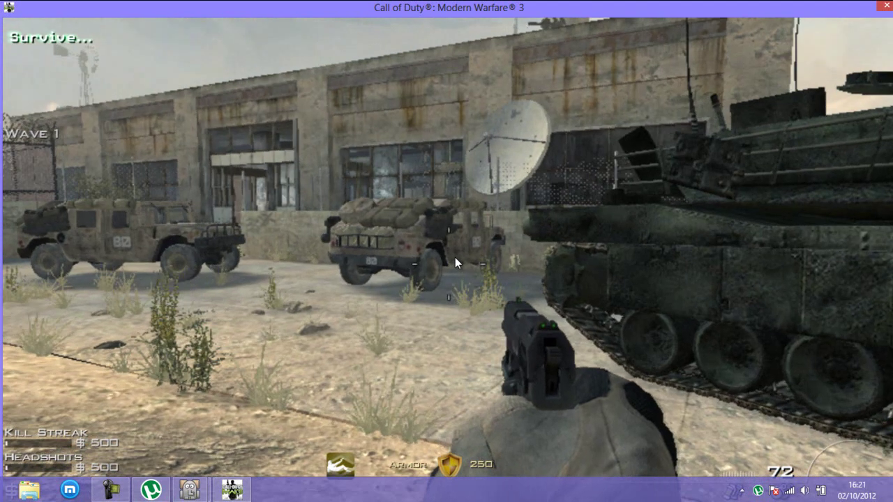
Move past the tank and along the fenced wall into the container yard with the forklift.
key(w)
key(w)
key(w)
key(w)
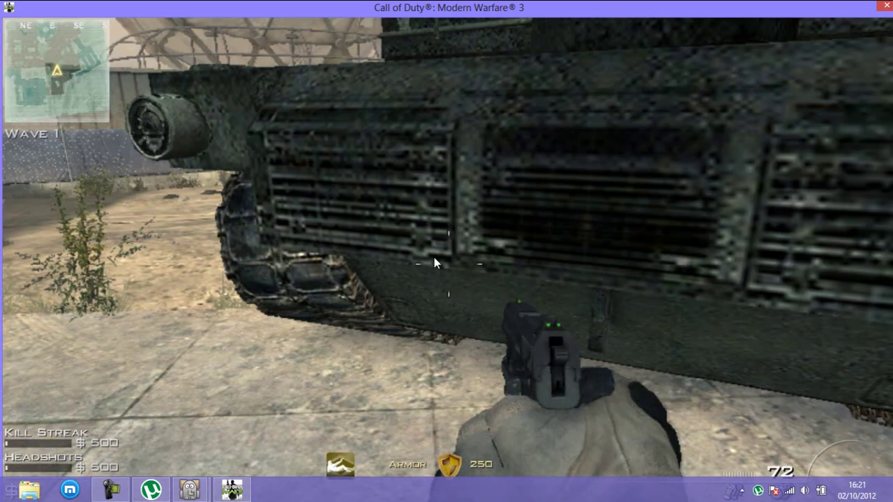
key(w)
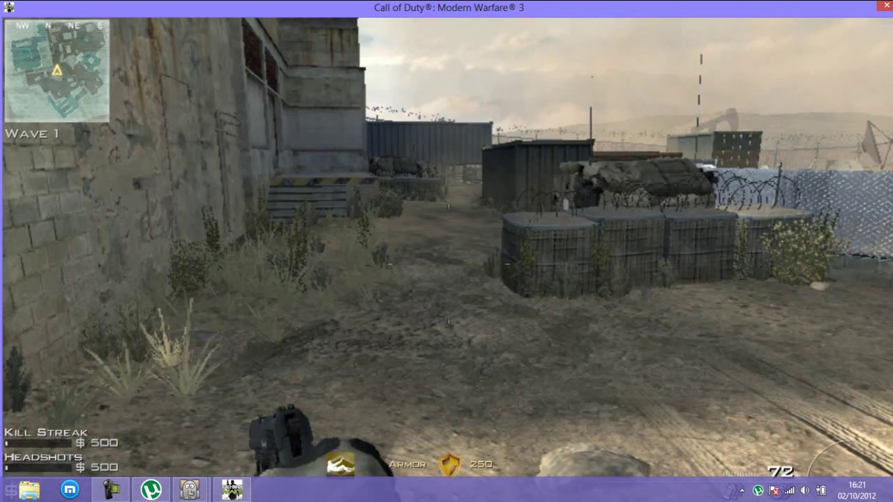
key(w)
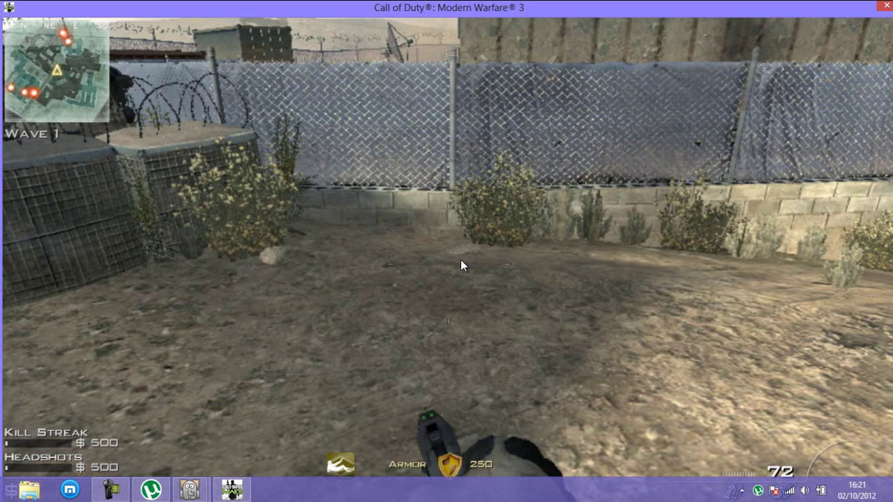
key(w)
key(w)
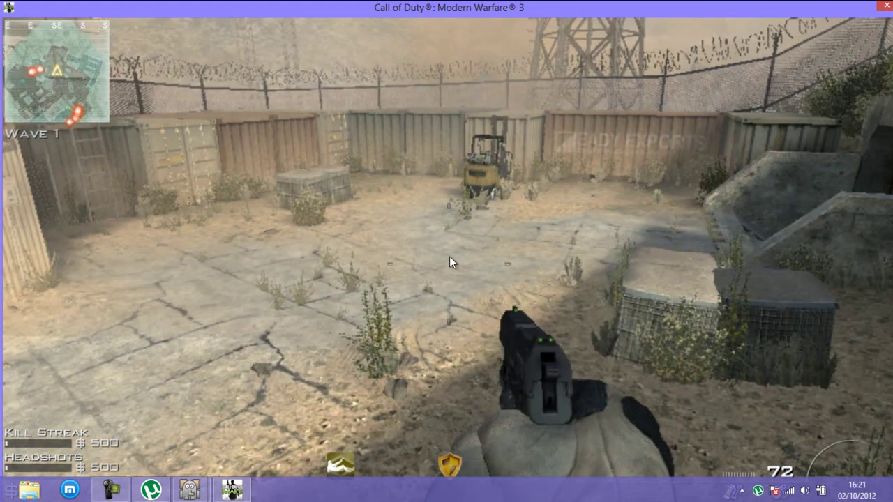
Approach the graffiti-covered warehouse doorway and engage the Wave 1 enemies with the pistol while strafing.
key(w)
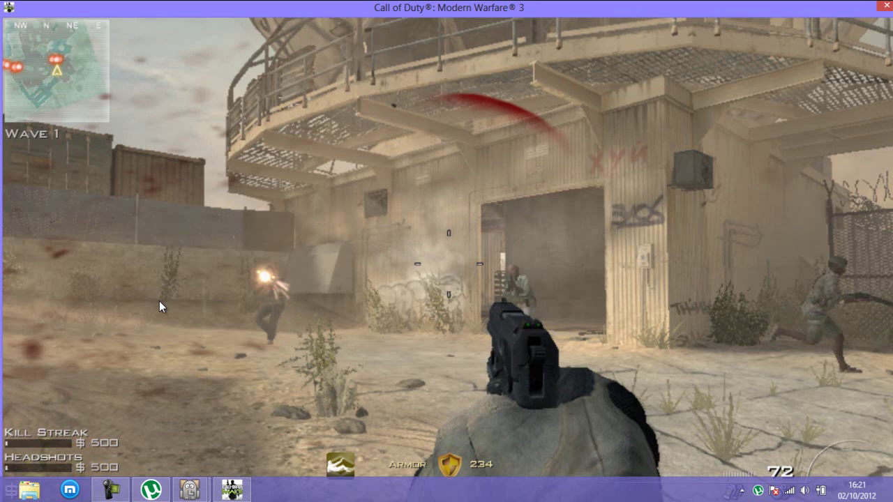
key(w)
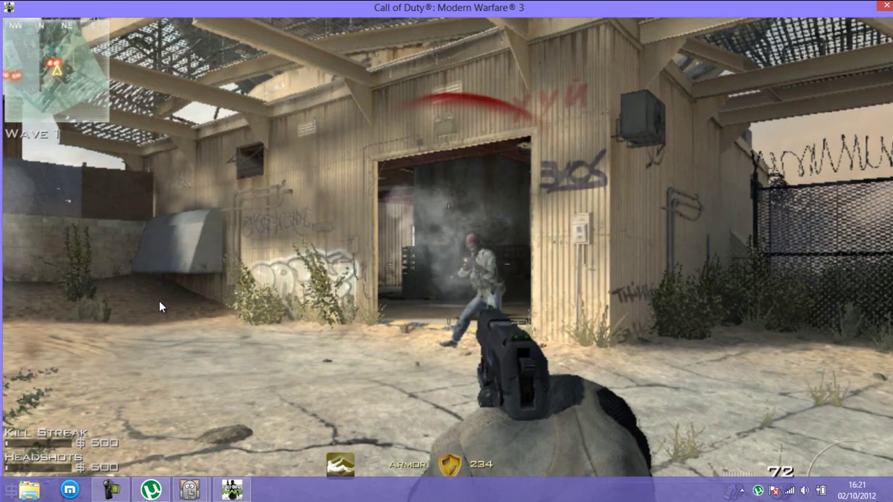
key(s)
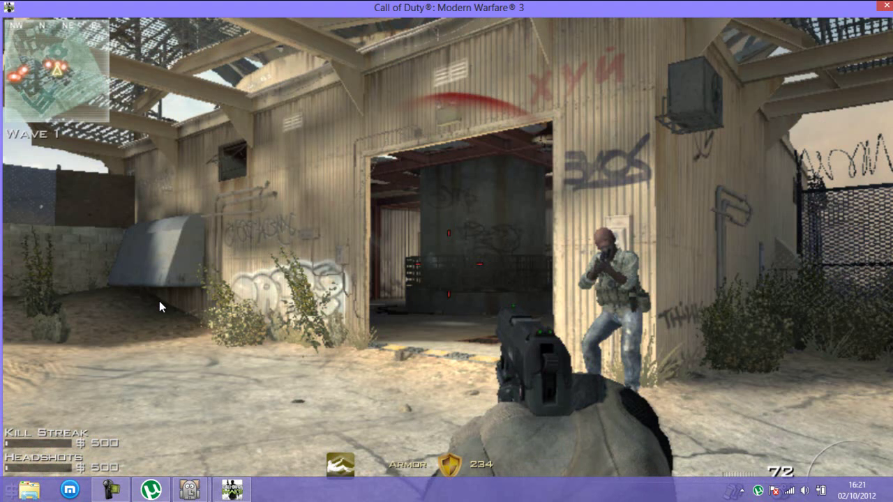
key(d)
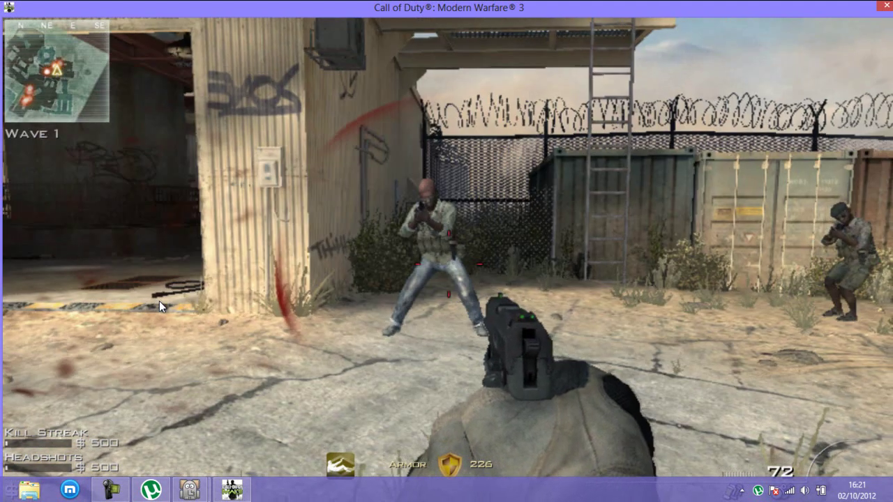
key(a)
key(a)
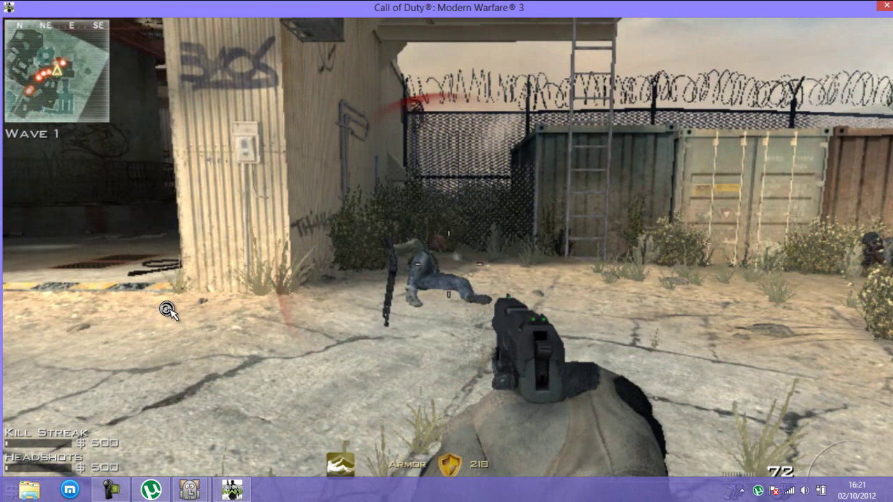
key(a)
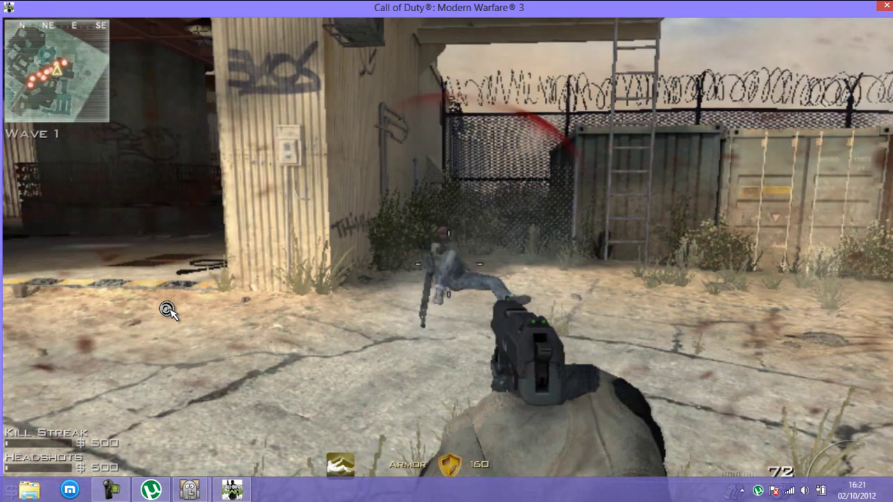
Switch to the Model 1887 shotgun near the fallen enemy and attack the soldiers outside the warehouse.
click(167, 311)
key(w)
key(1)
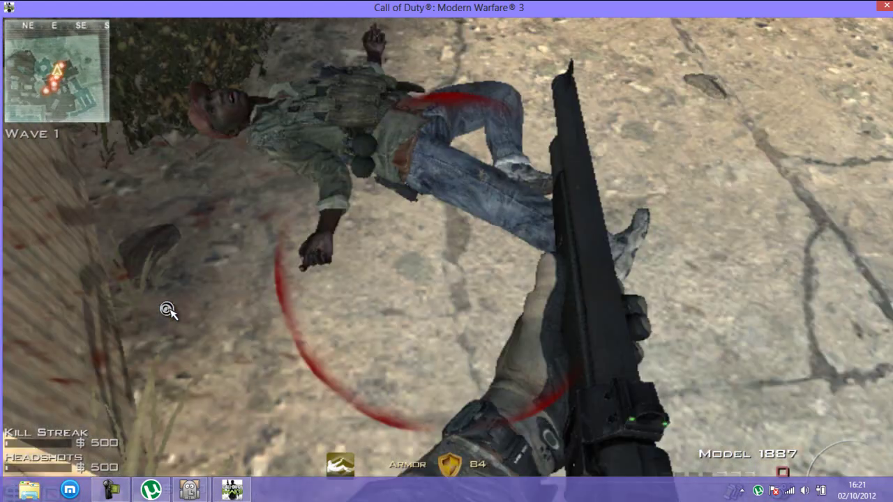
key(w)
key(v)
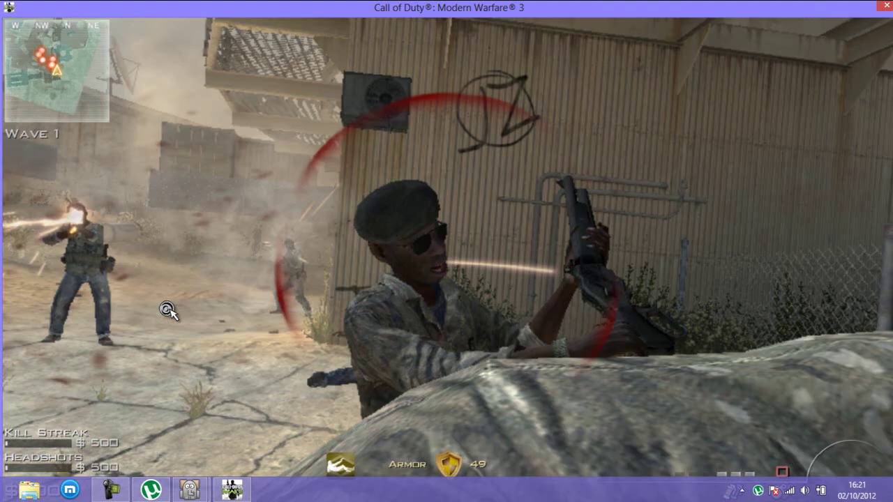
click(168, 310)
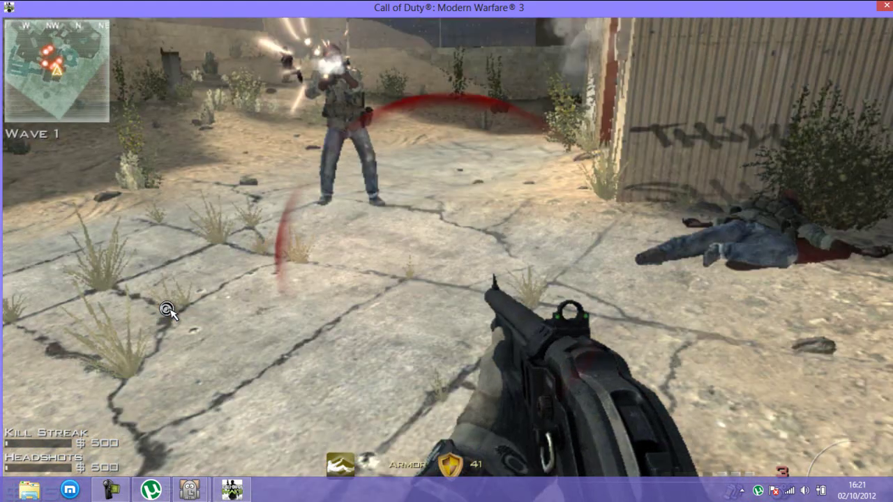
Reload the shotgun and fight off the nearby enemies with shots and melee attacks in the yard.
key(r)
key(r)
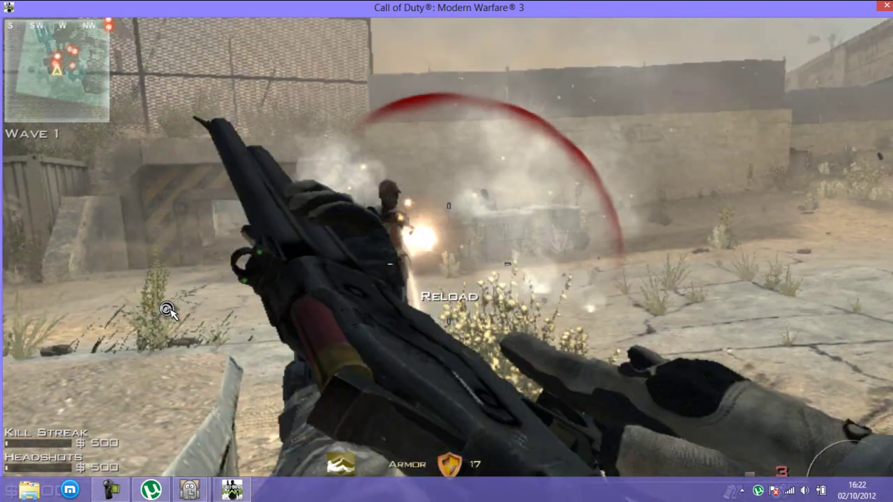
click(168, 310)
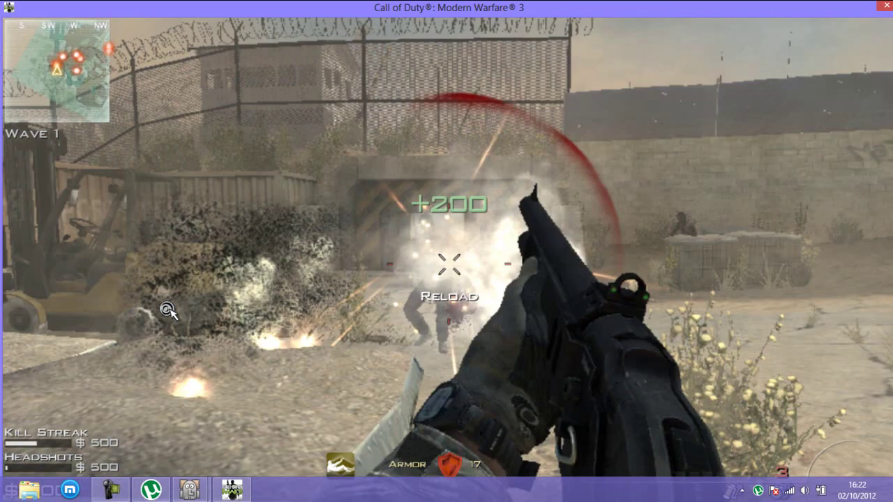
key(v)
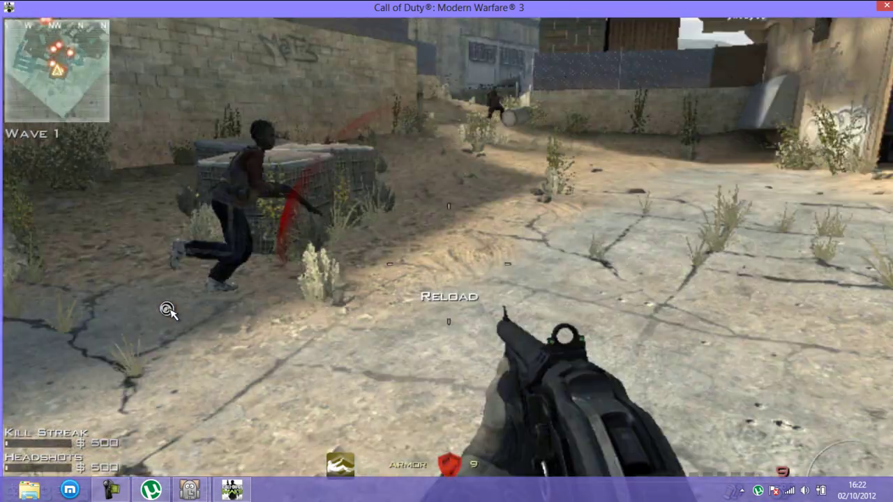
key(v)
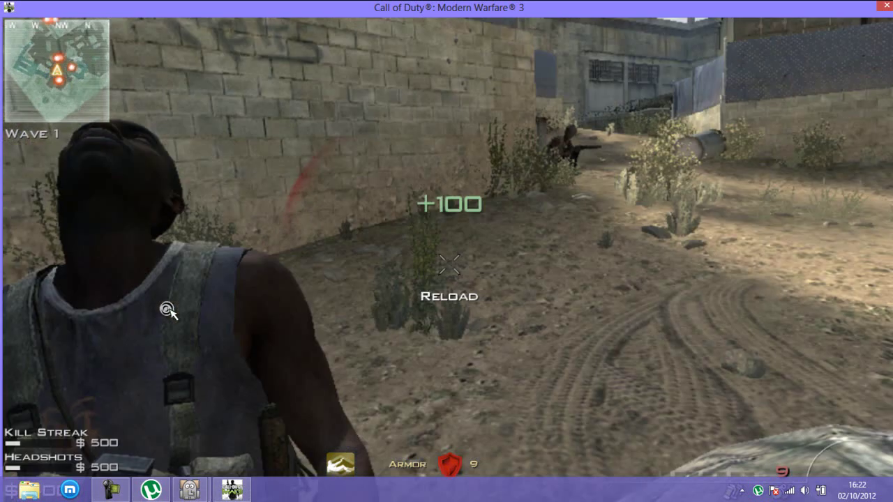
key(v)
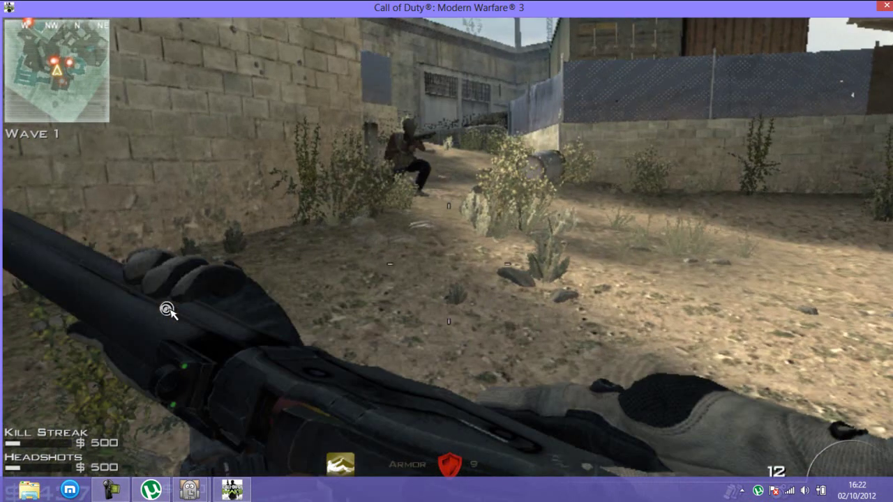
Pause the Dome mission and quit it, giving up the current level progress.
key(Escape)
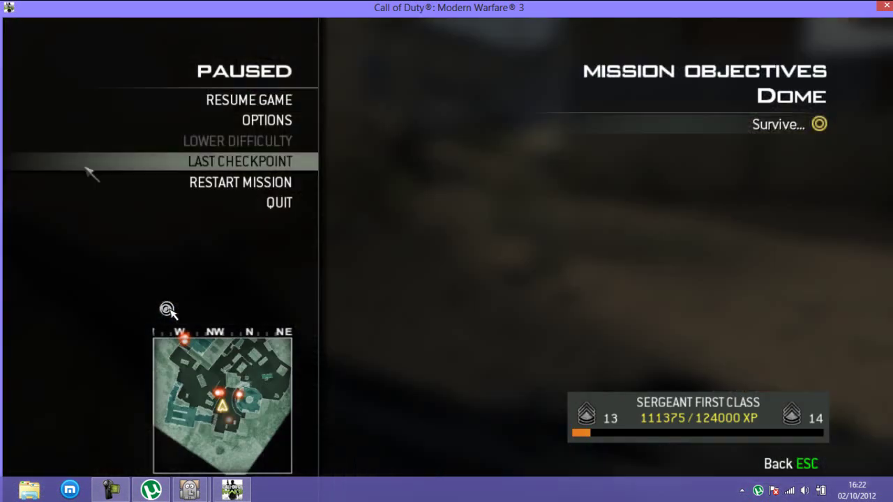
click(118, 202)
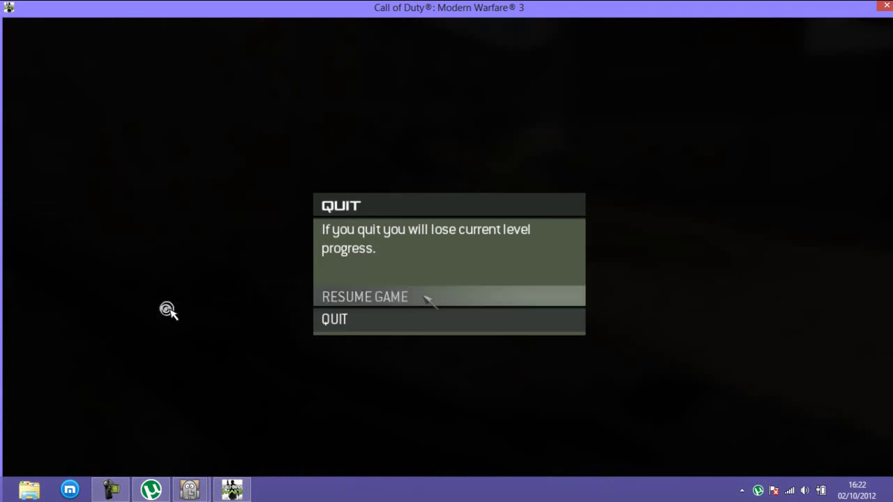
click(453, 322)
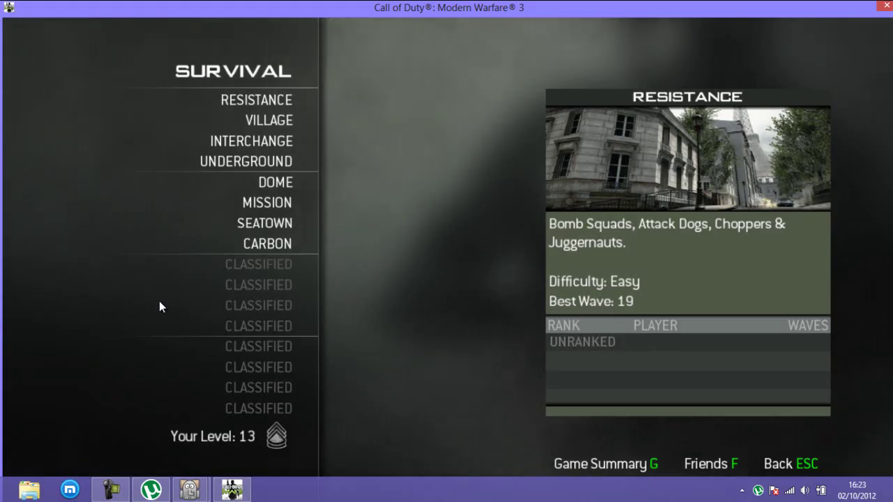
Leave Modern Warfare 3 for the desktop and open the Ordinateur location in File Explorer.
key(super+c)
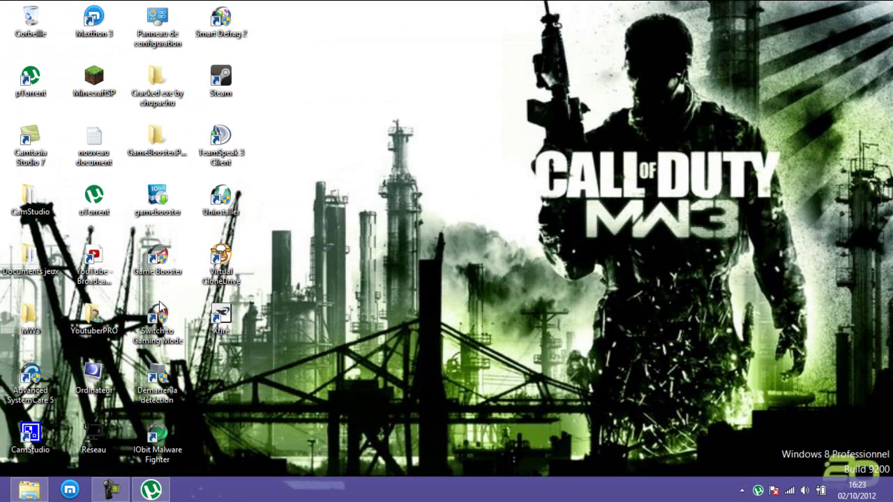
key(super+1)
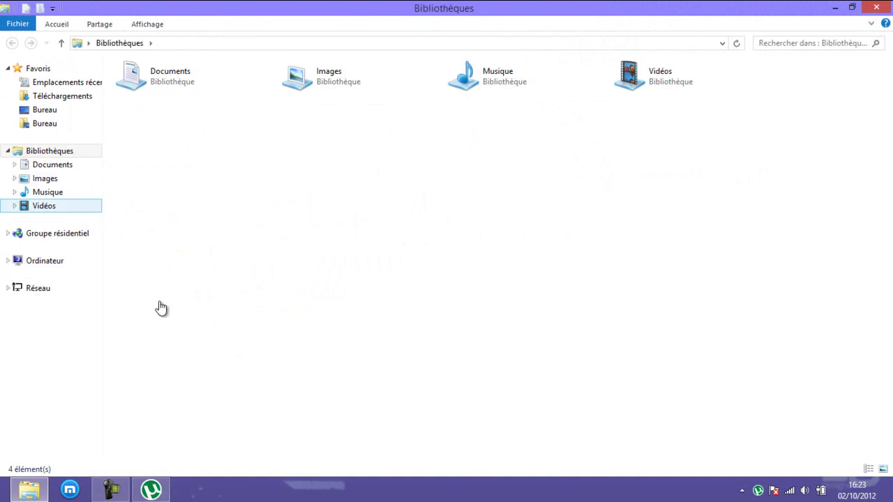
click(44, 261)
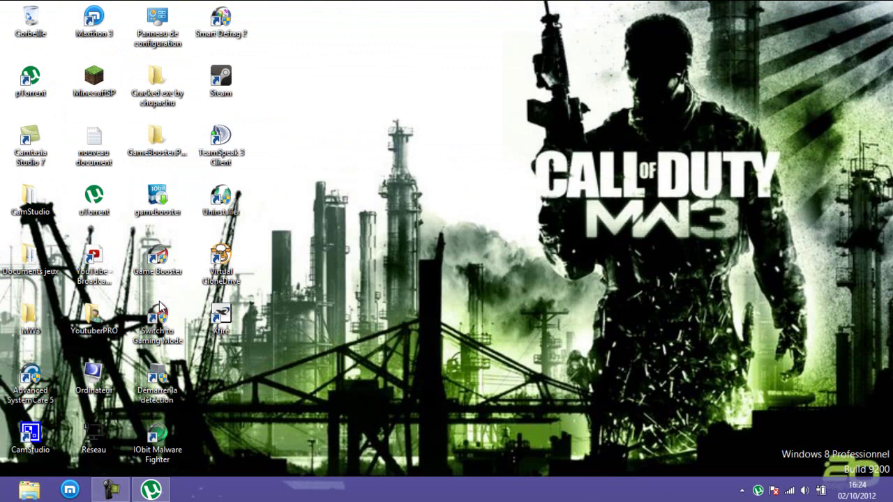
Launch the Maxthon browser and open the bookmarked Ma configuration page to review the driver results for Windows 8-64.
click(110, 489)
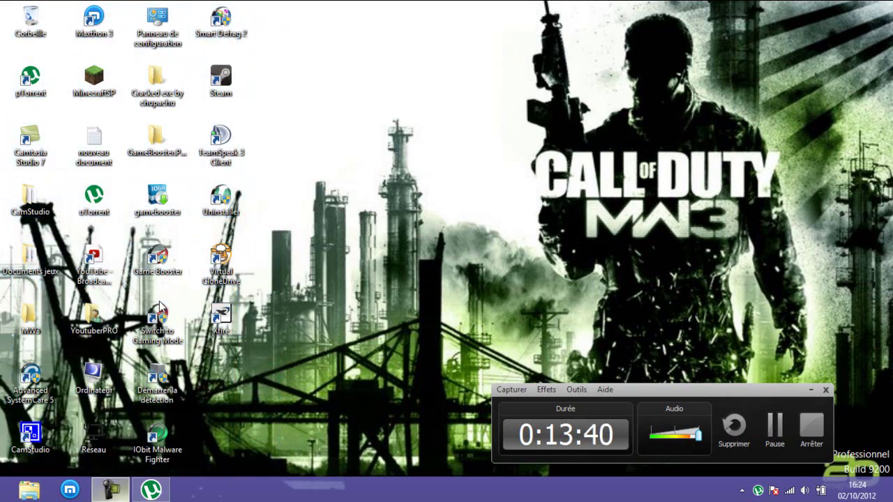
double_click(159, 302)
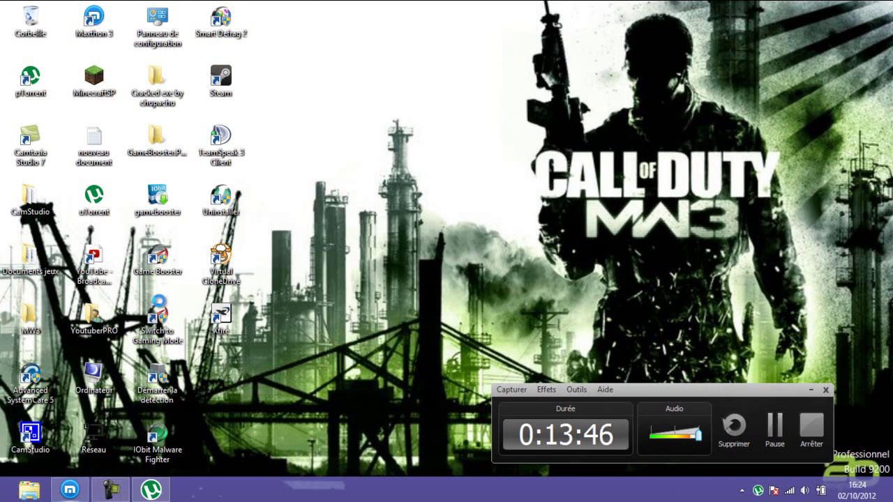
key(F9)
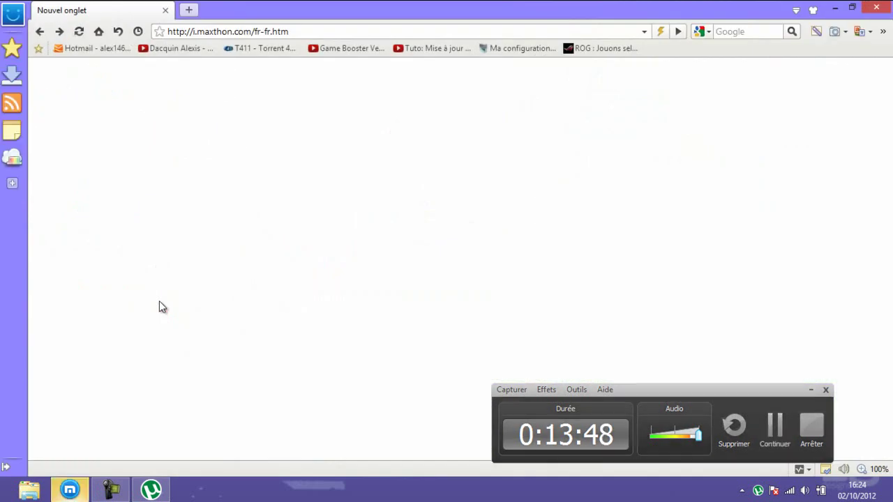
key(F9)
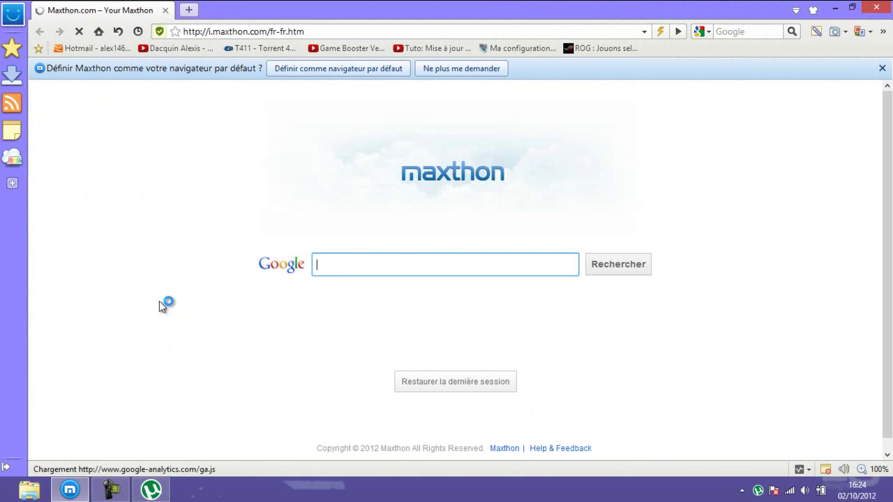
click(522, 48)
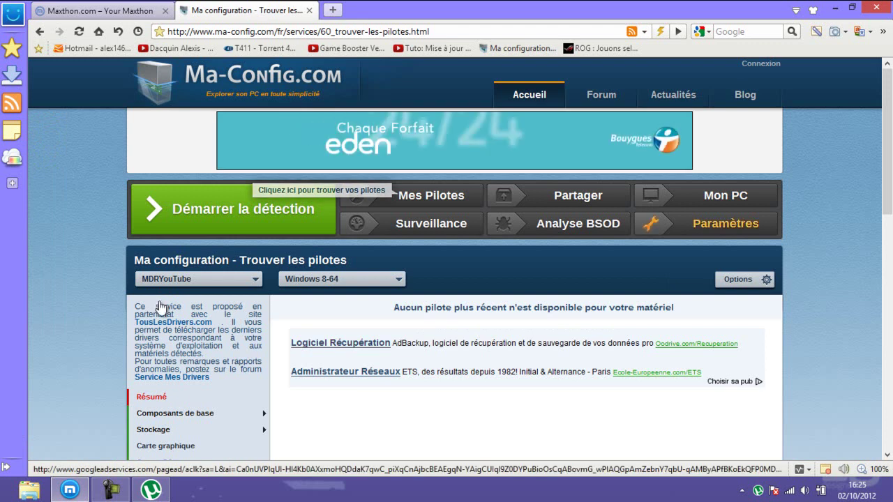
scroll(159, 307, down, 3)
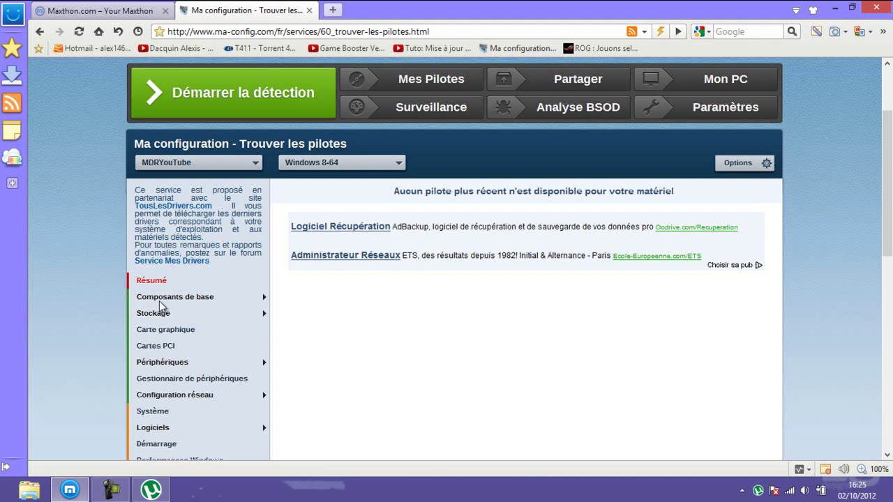
Quit Maxthon, closing all its tabs, and switch to the screen recorder window.
key(alt+F4)
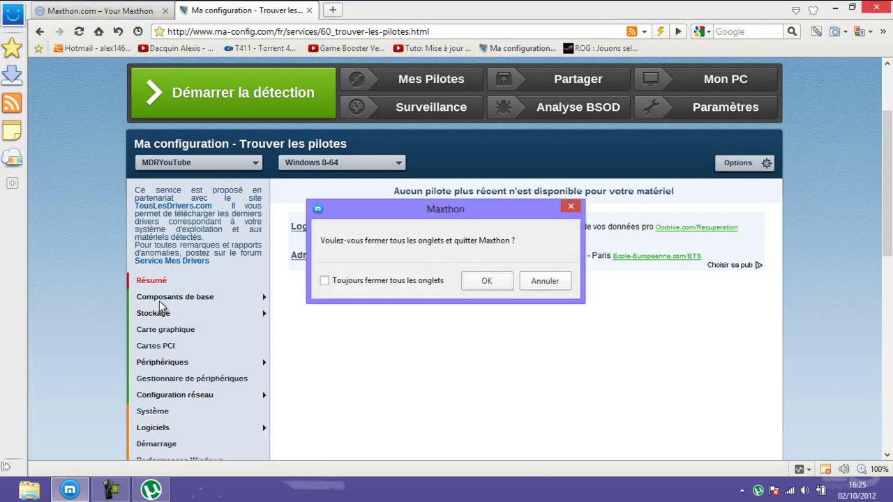
key(Return)
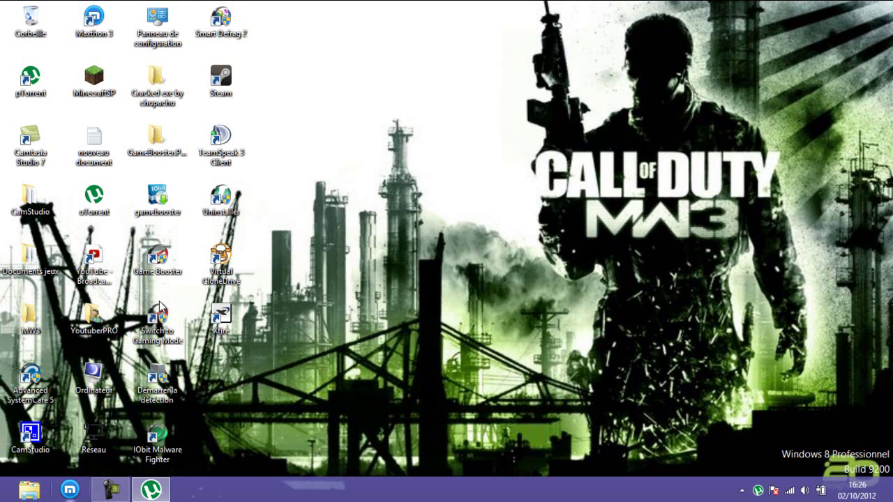
key(alt+Tab)
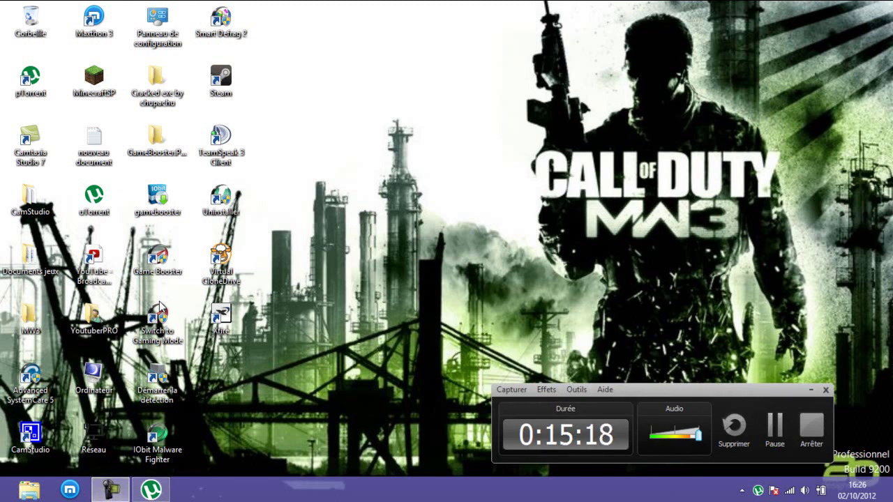